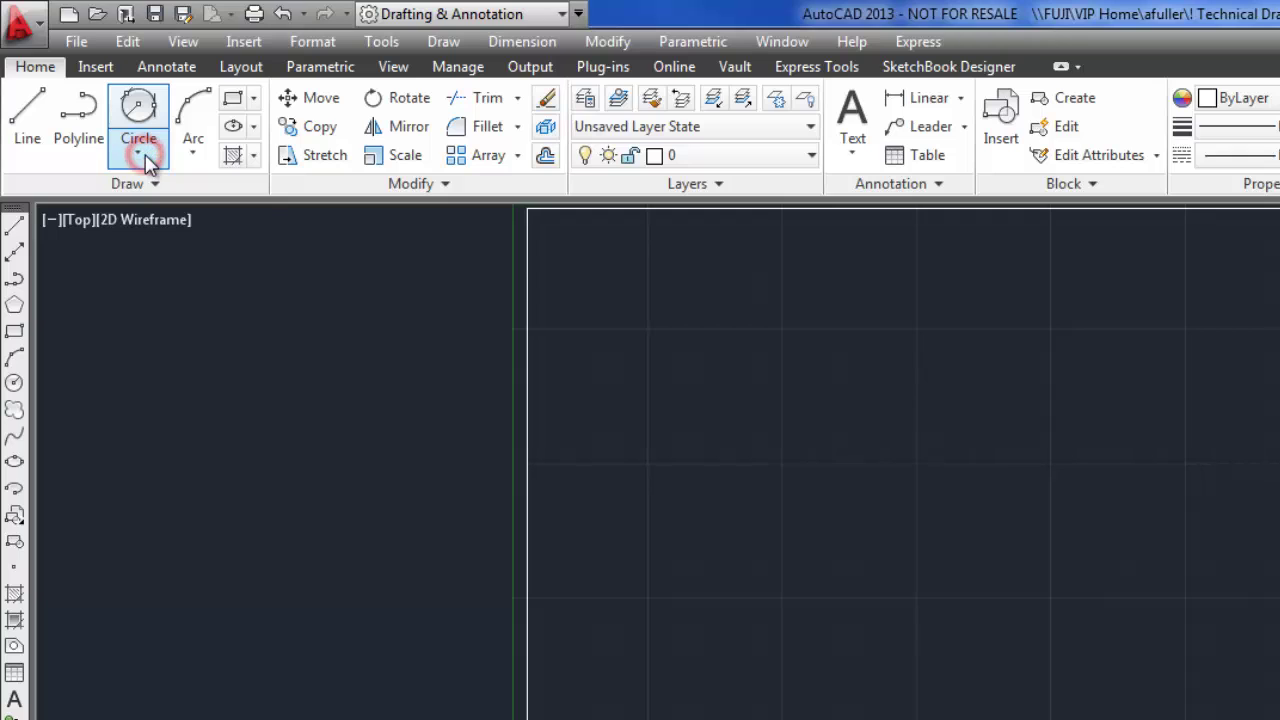
{"action": "left_click", "coordinate": [125, 155]}
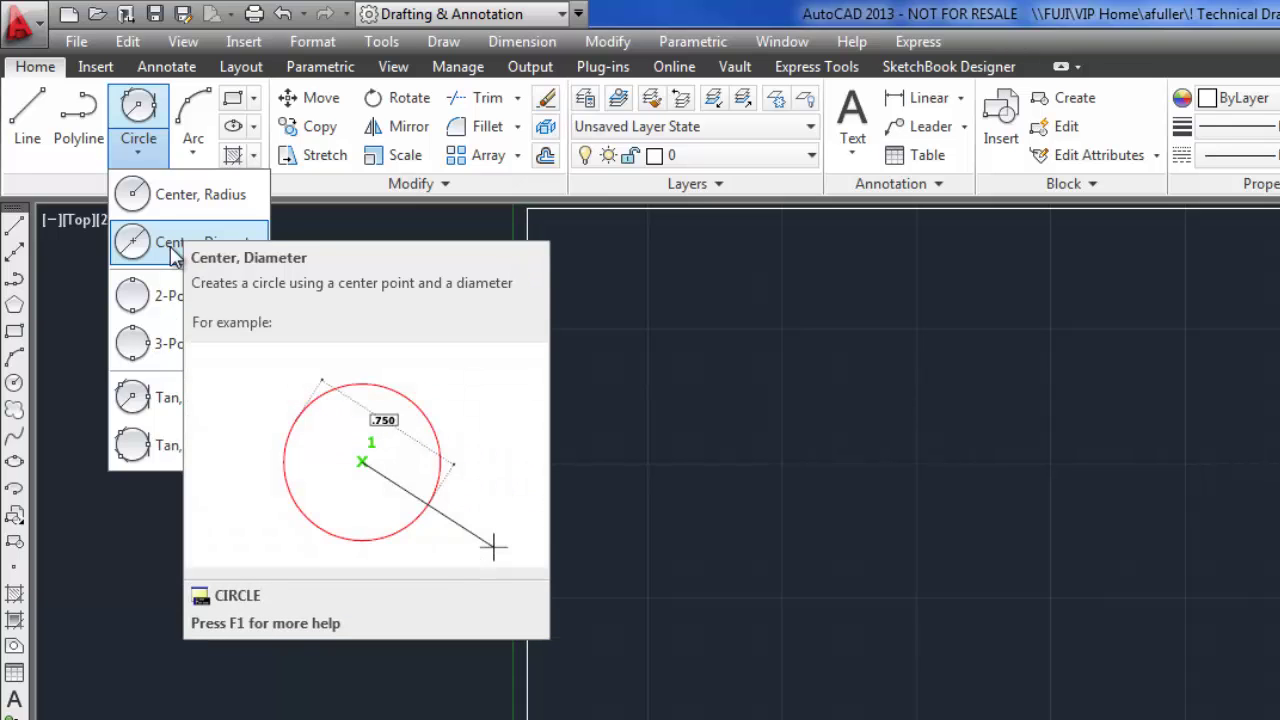
{"action": "left_click", "coordinate": [172, 250]}
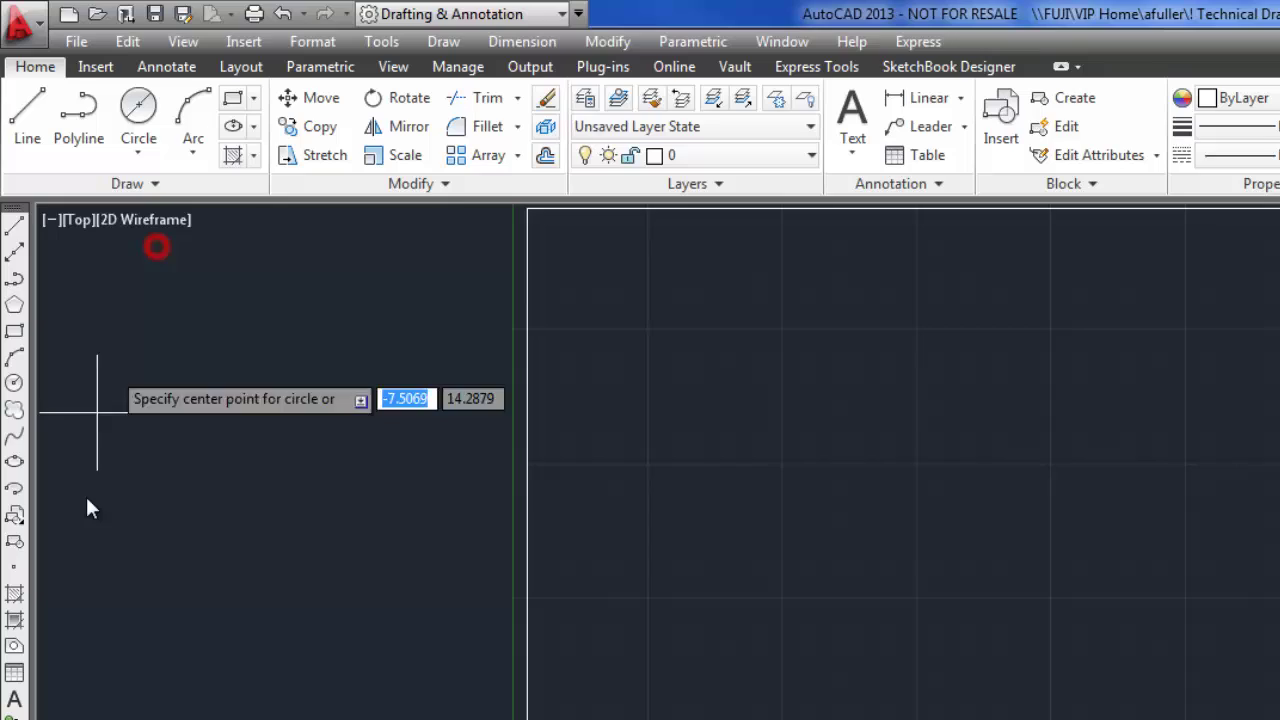
{"action": "key", "text": "Escape"}
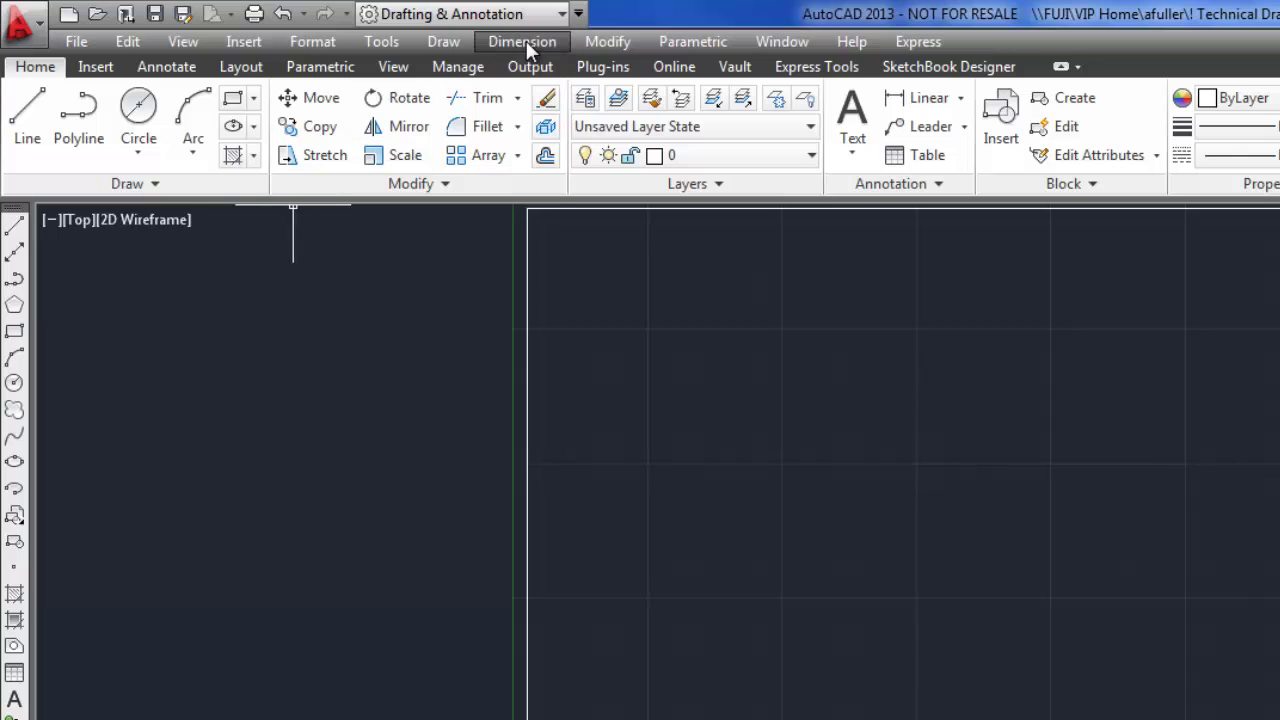
{"action": "left_click", "coordinate": [446, 42]}
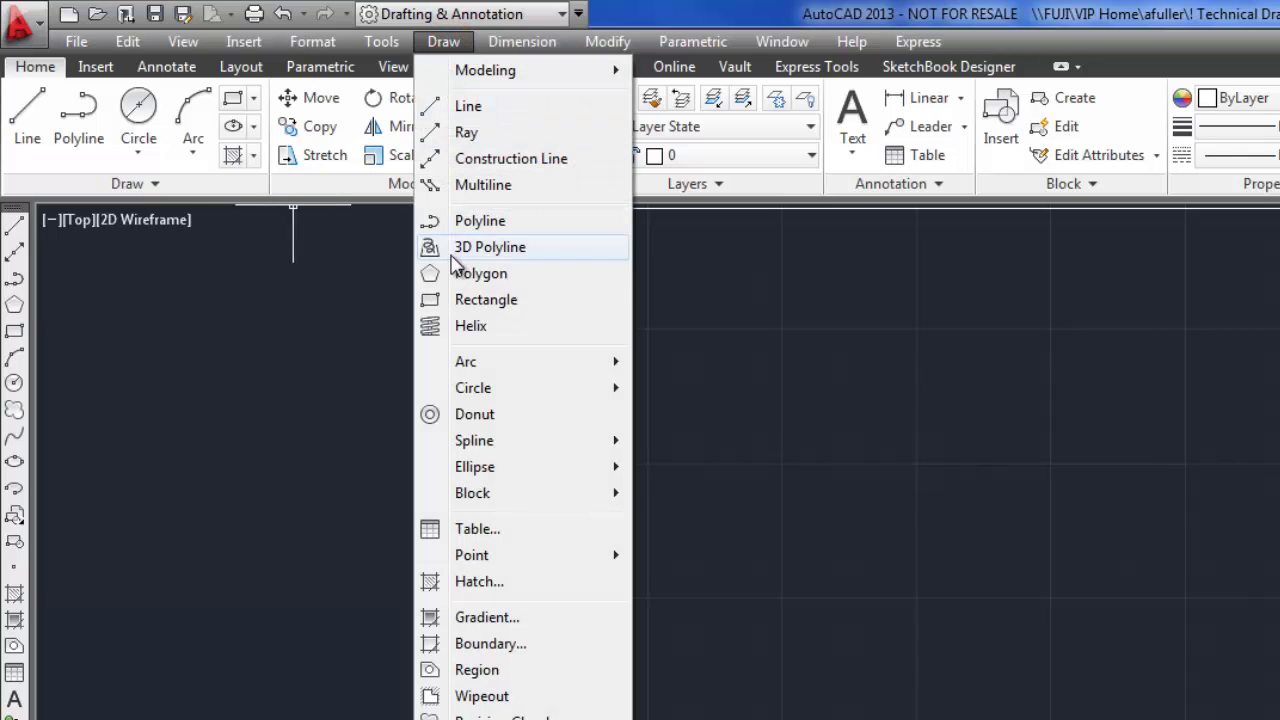
{"action": "mouse_move", "coordinate": [530, 398]}
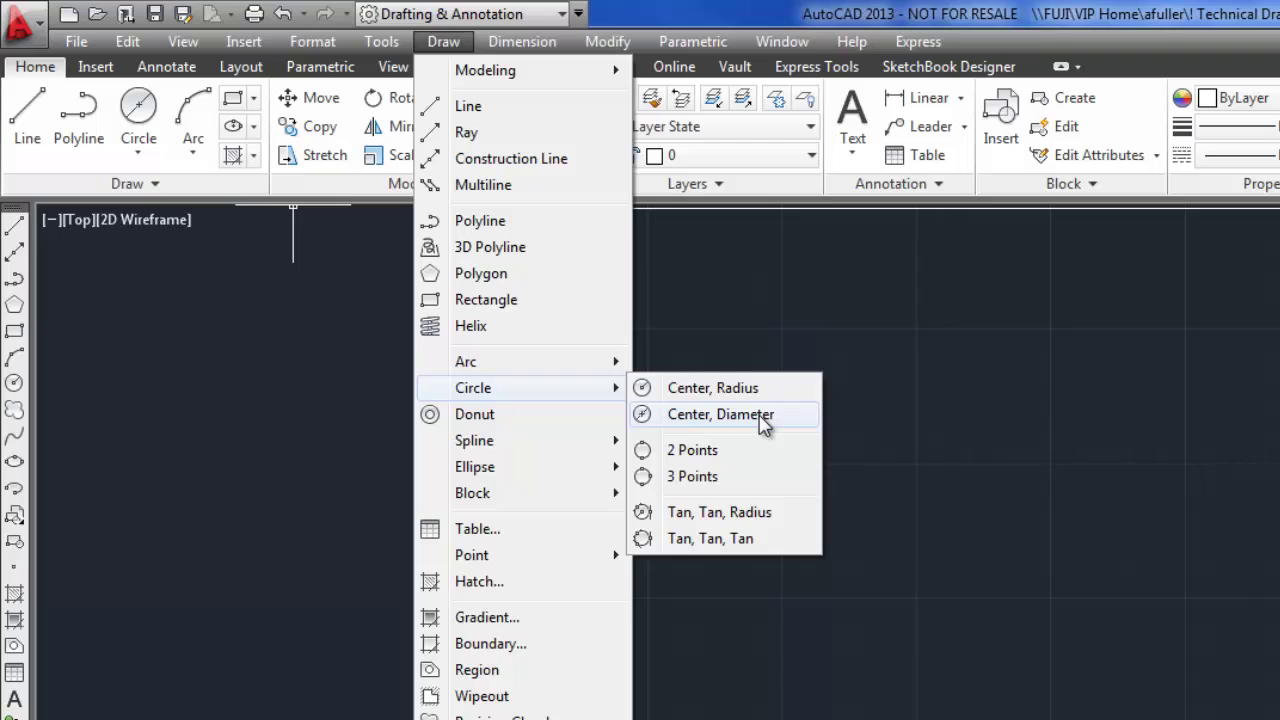
{"action": "key", "text": "Escape"}
{"action": "key", "text": "Escape"}
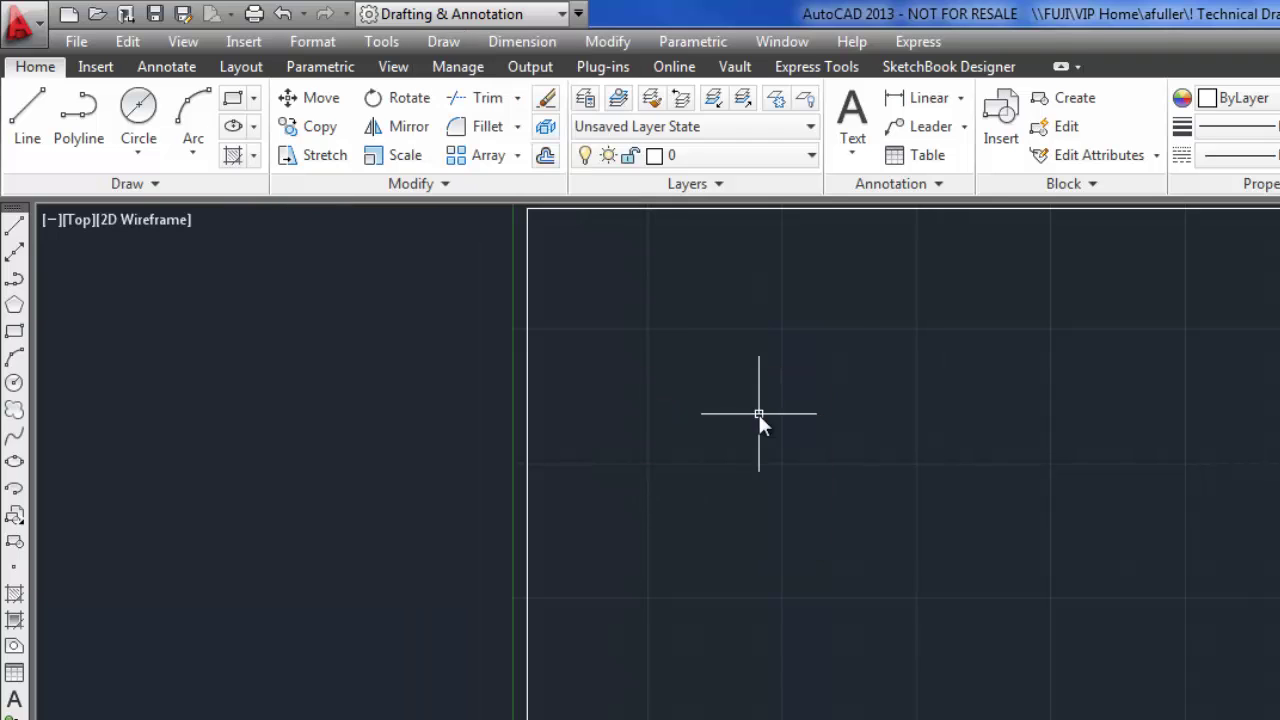
- Draw a circle of diameter 2 centred at 4,5 with Circle Center, Diameter
{"action": "left_click", "coordinate": [140, 138]}
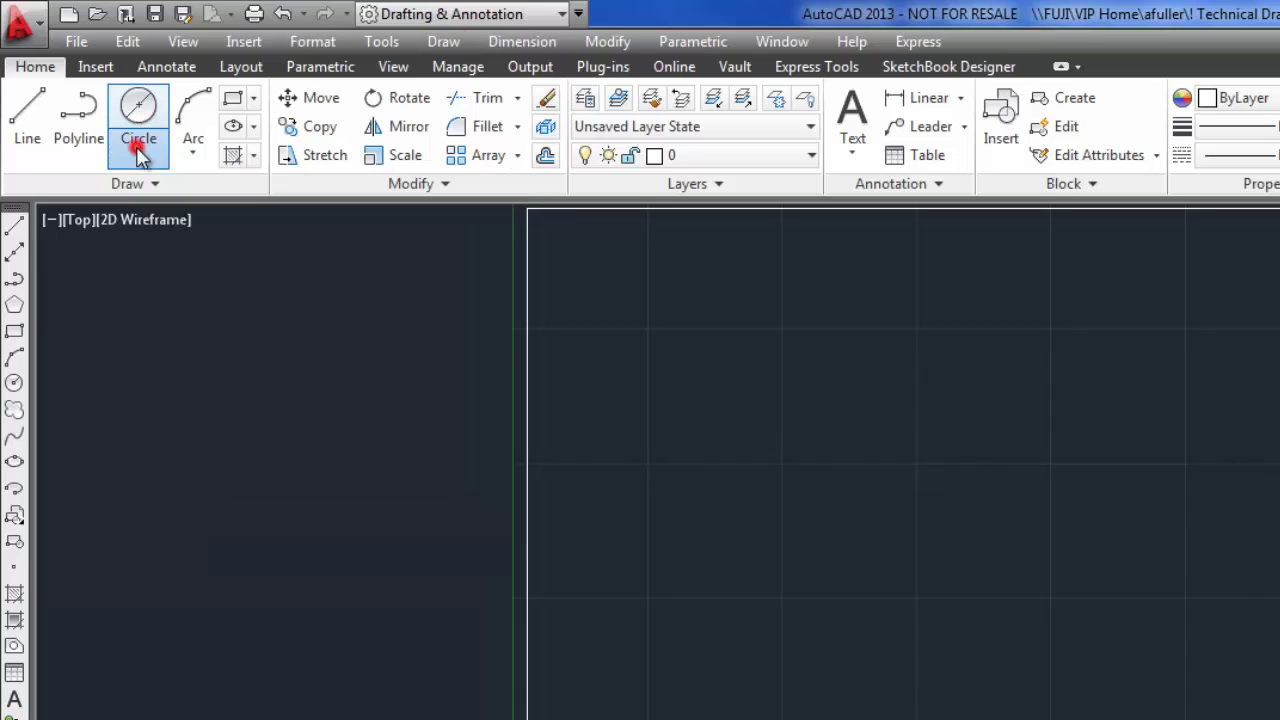
{"action": "left_click", "coordinate": [192, 242]}
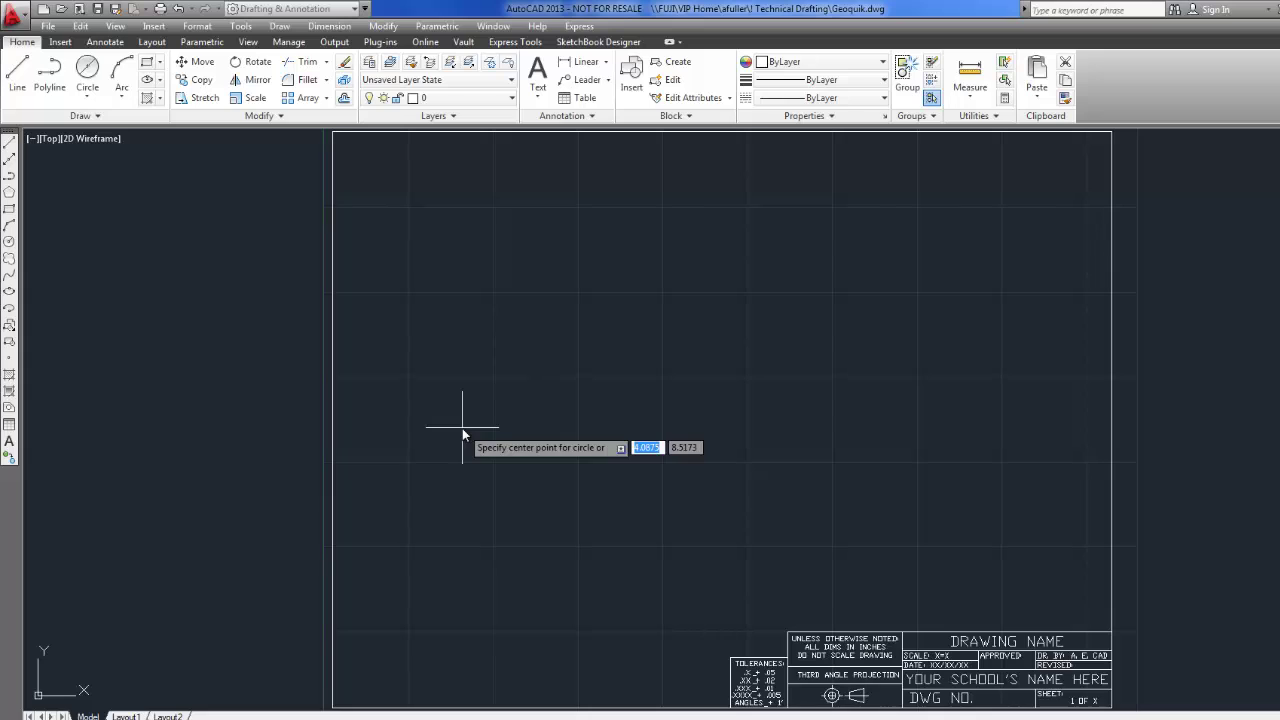
{"action": "type", "text": "4"}
{"action": "key", "text": "Tab"}
{"action": "type", "text": "5"}
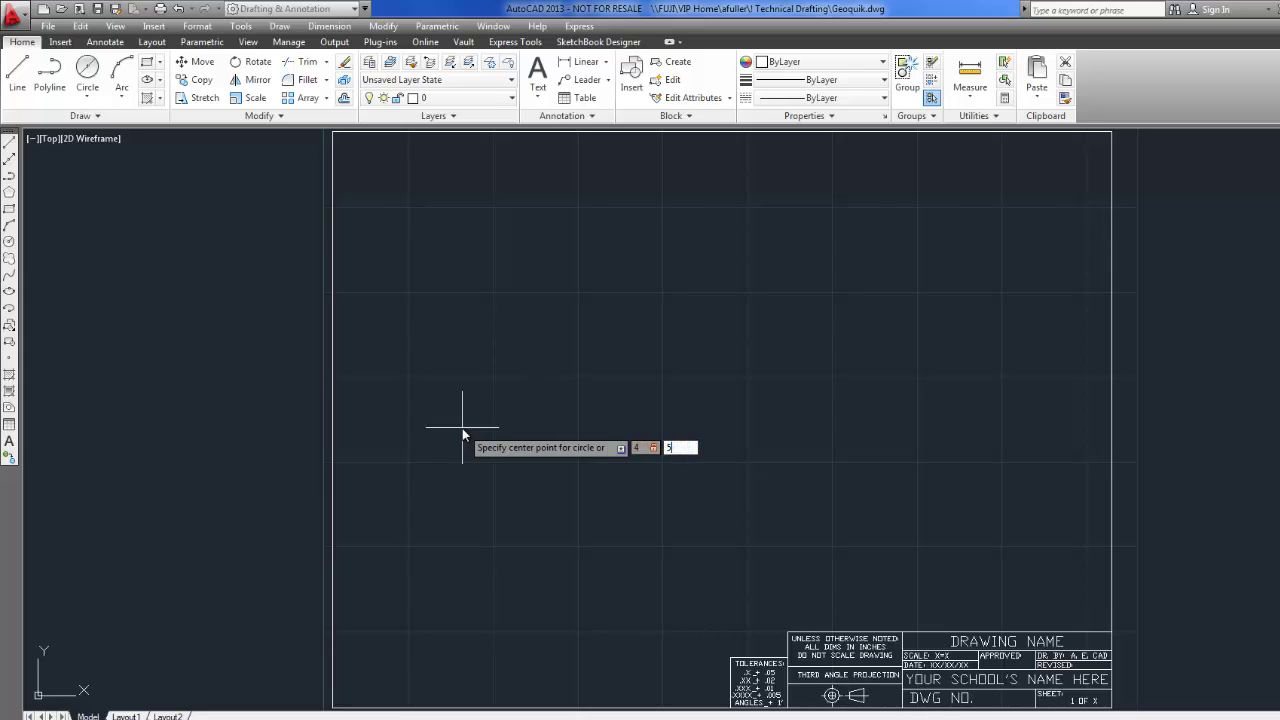
{"action": "key", "text": "Return"}
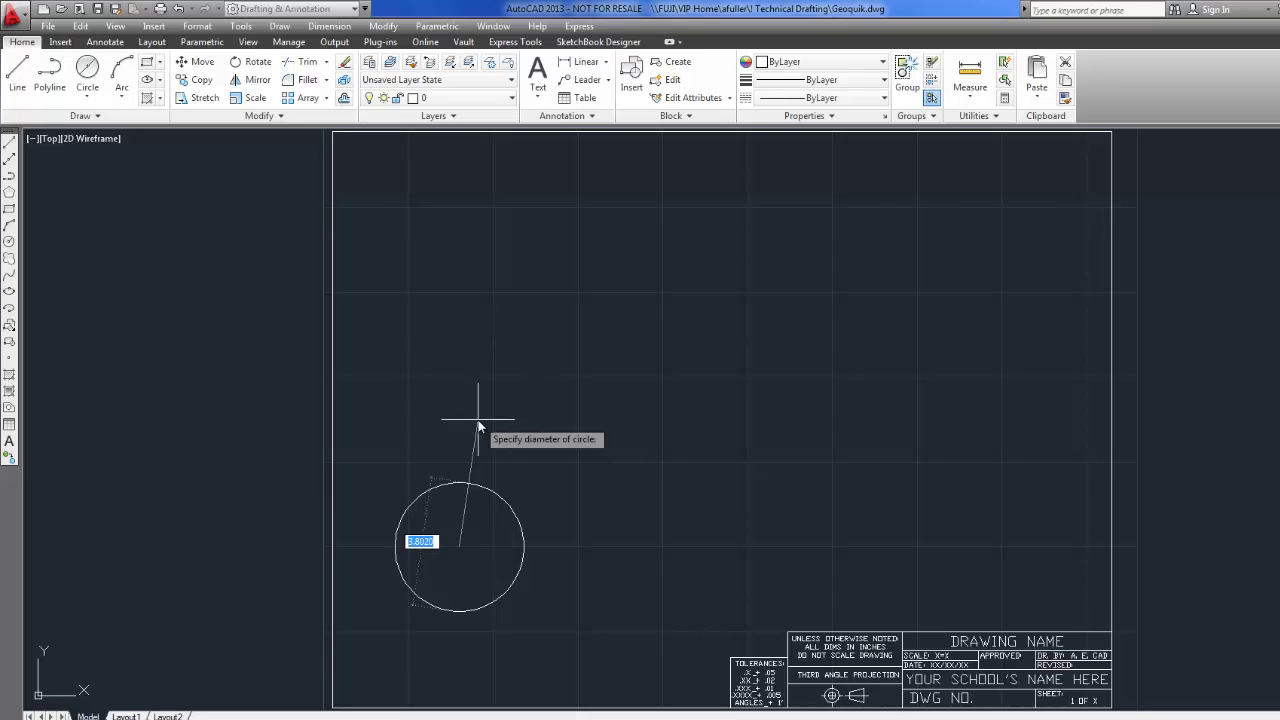
{"action": "type", "text": "2"}
{"action": "key", "text": "Return"}
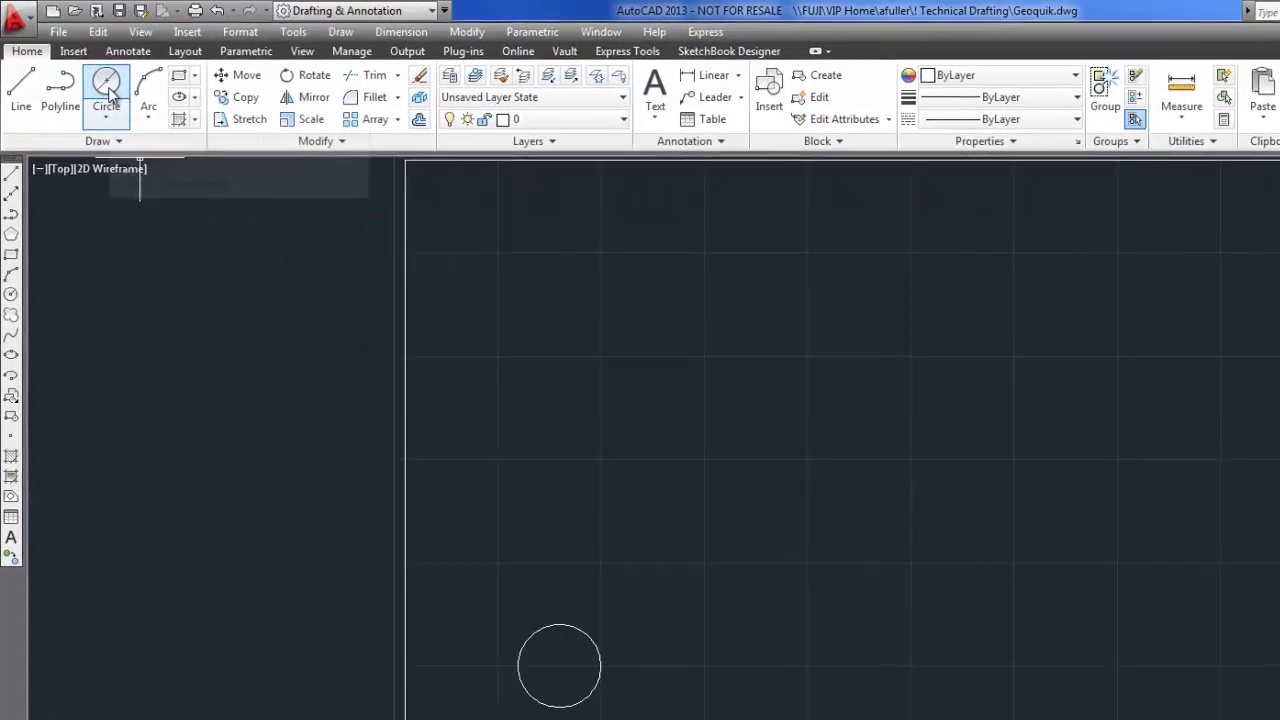
- Draw a diameter-1 circle snapped to the first circle's centre
{"action": "left_click", "coordinate": [109, 90]}
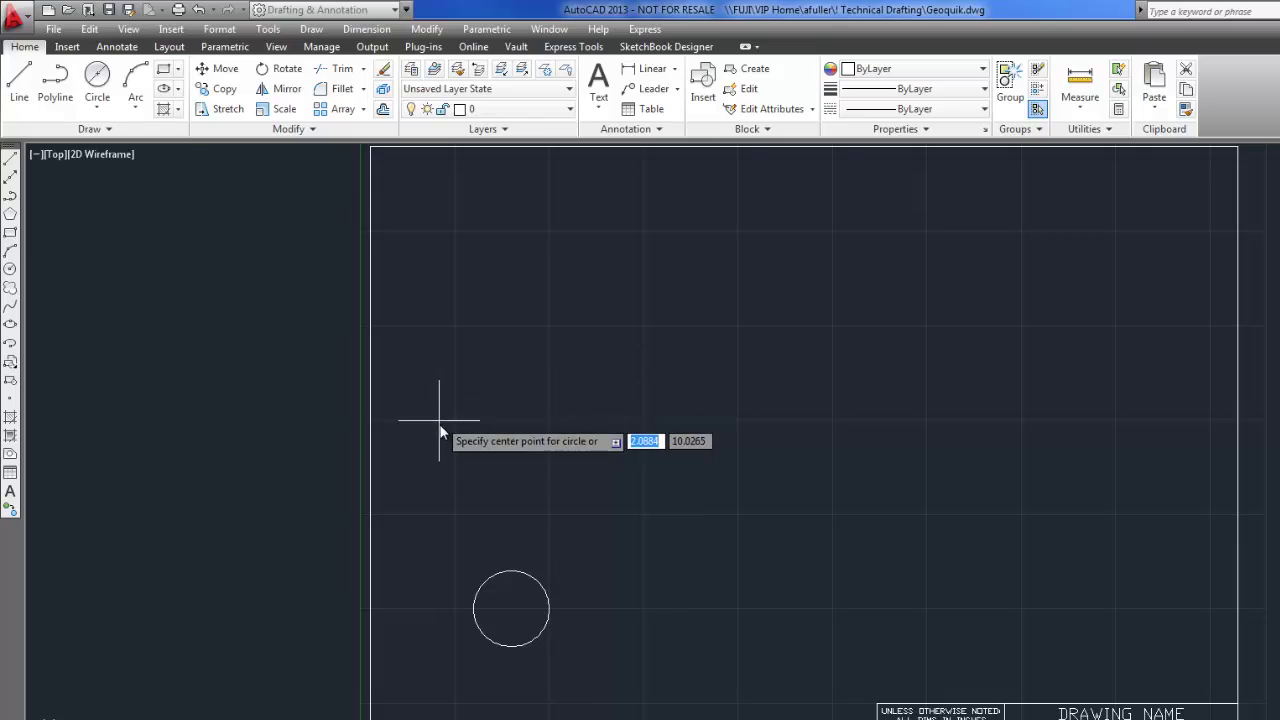
{"action": "left_click", "coordinate": [512, 614]}
{"action": "type", "text": "d"}
{"action": "key", "text": "Return"}
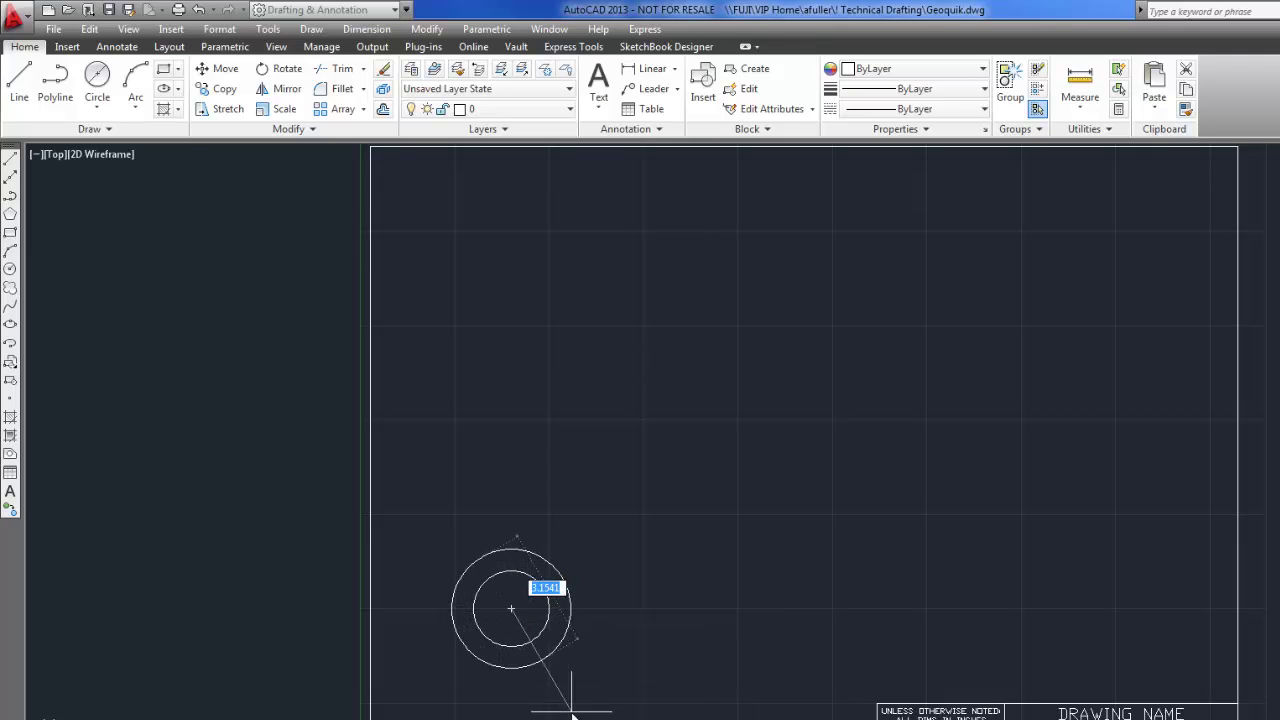
{"action": "type", "text": "1"}
{"action": "key", "text": "Return"}
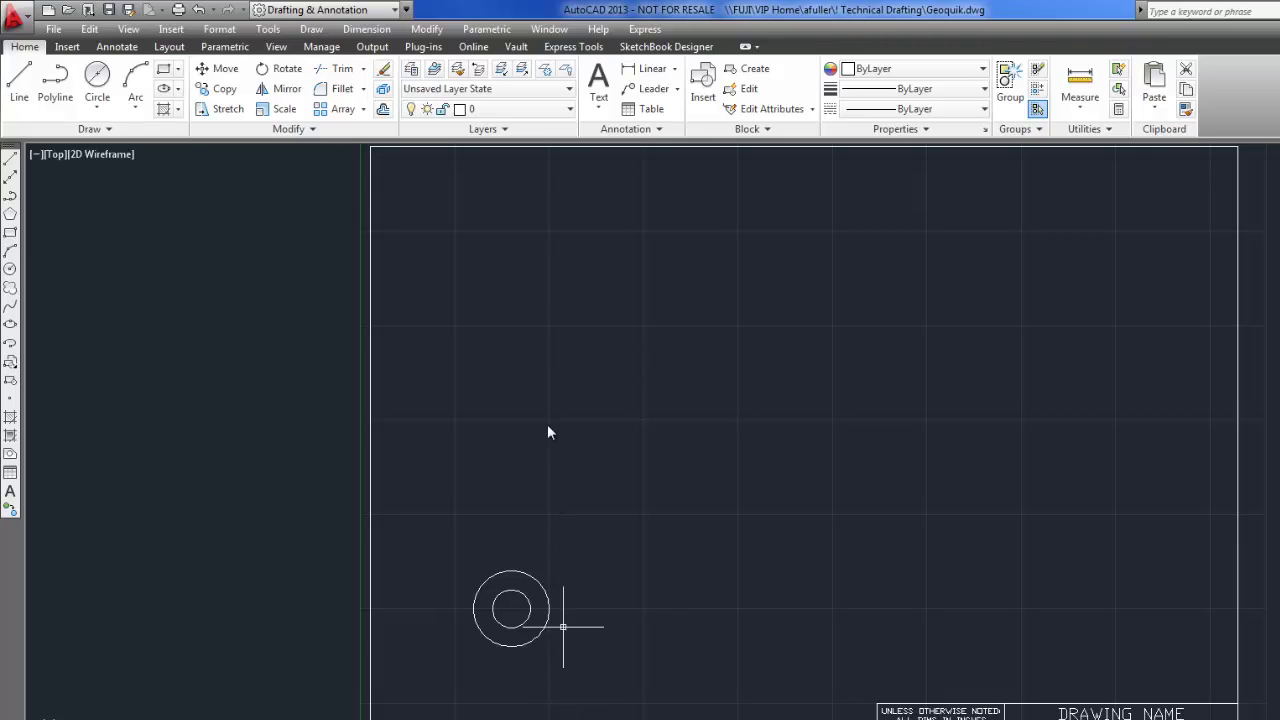
- Draw a circle of radius .5 centred at 7,6 with Circle Center, Radius
{"action": "left_click", "coordinate": [93, 112]}
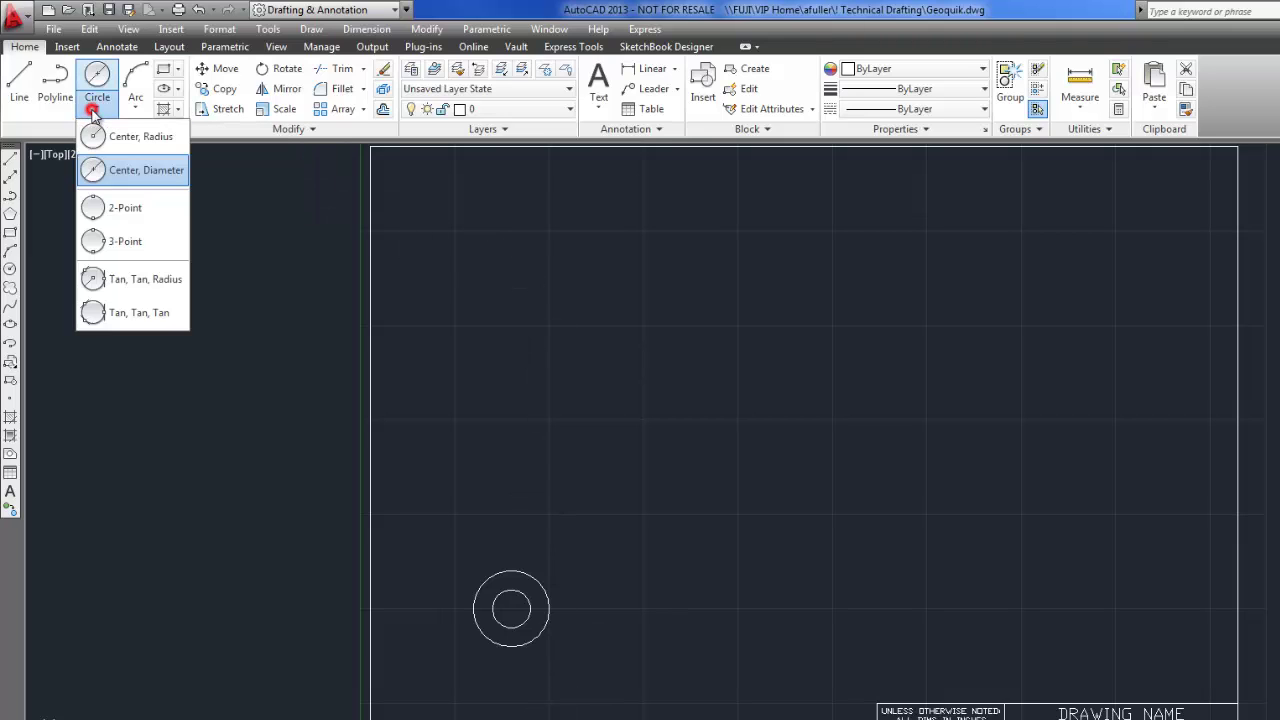
{"action": "left_click", "coordinate": [143, 137]}
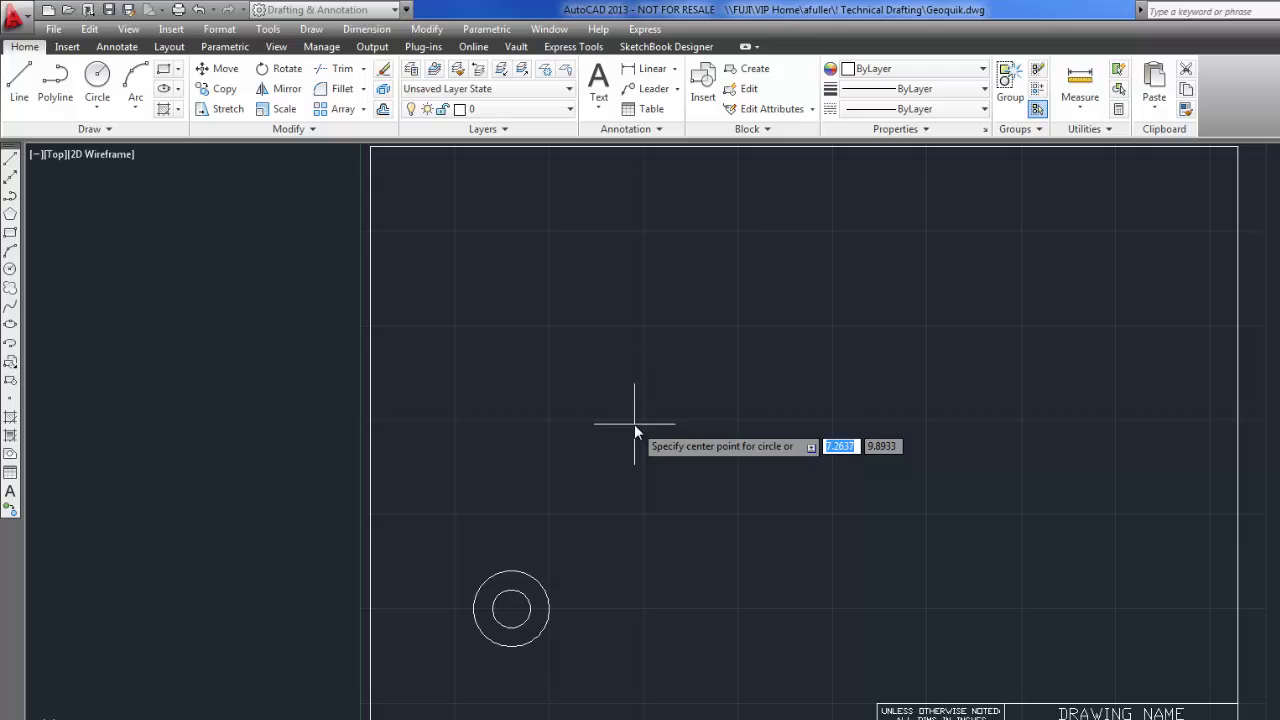
{"action": "type", "text": "7"}
{"action": "key", "text": "Tab"}
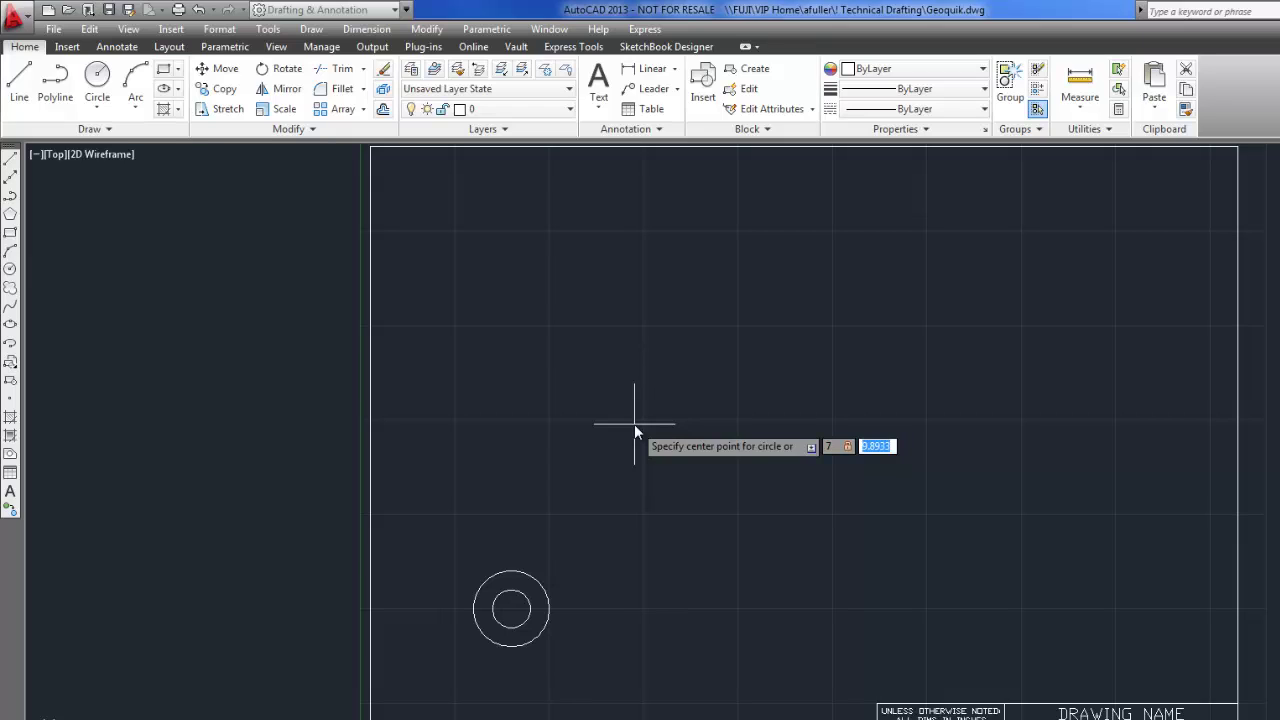
{"action": "type", "text": "6"}
{"action": "key", "text": "Return"}
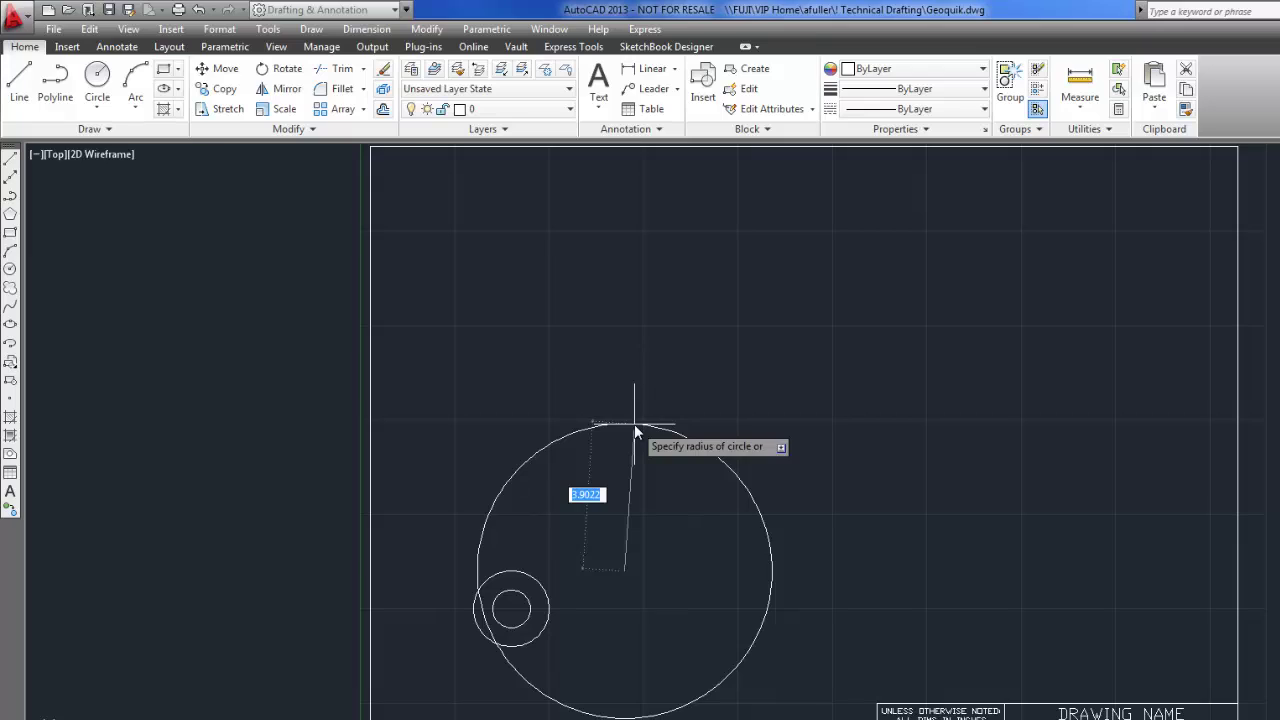
{"action": "type", "text": ".5"}
{"action": "key", "text": "Return"}
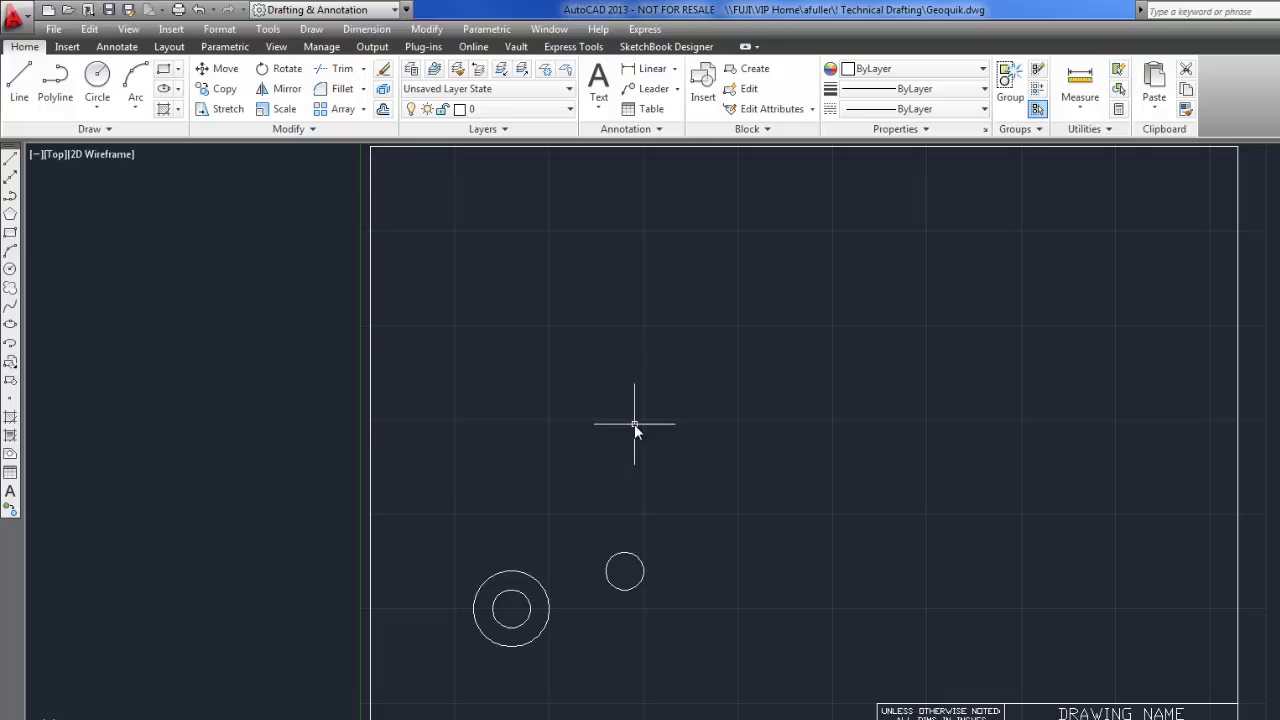
- Add a concentric circle with value .5 on the same 7,6 centre
{"action": "left_click", "coordinate": [98, 78]}
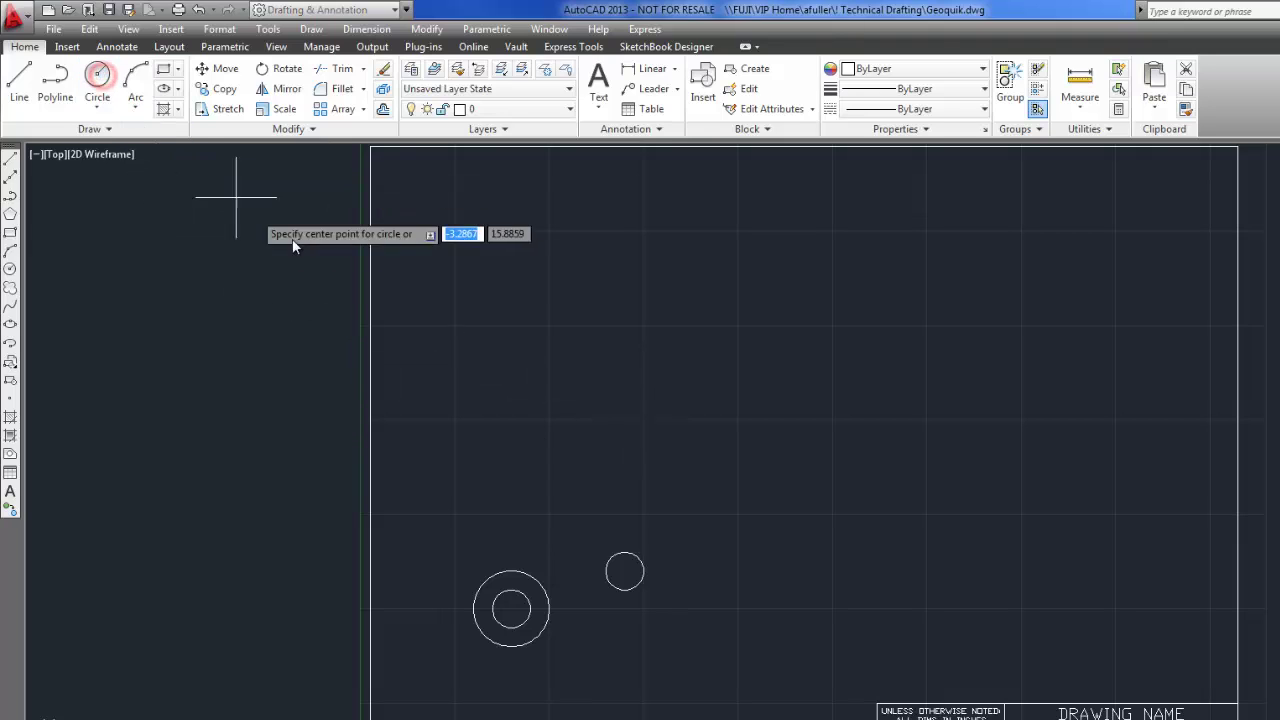
{"action": "left_click", "coordinate": [625, 572]}
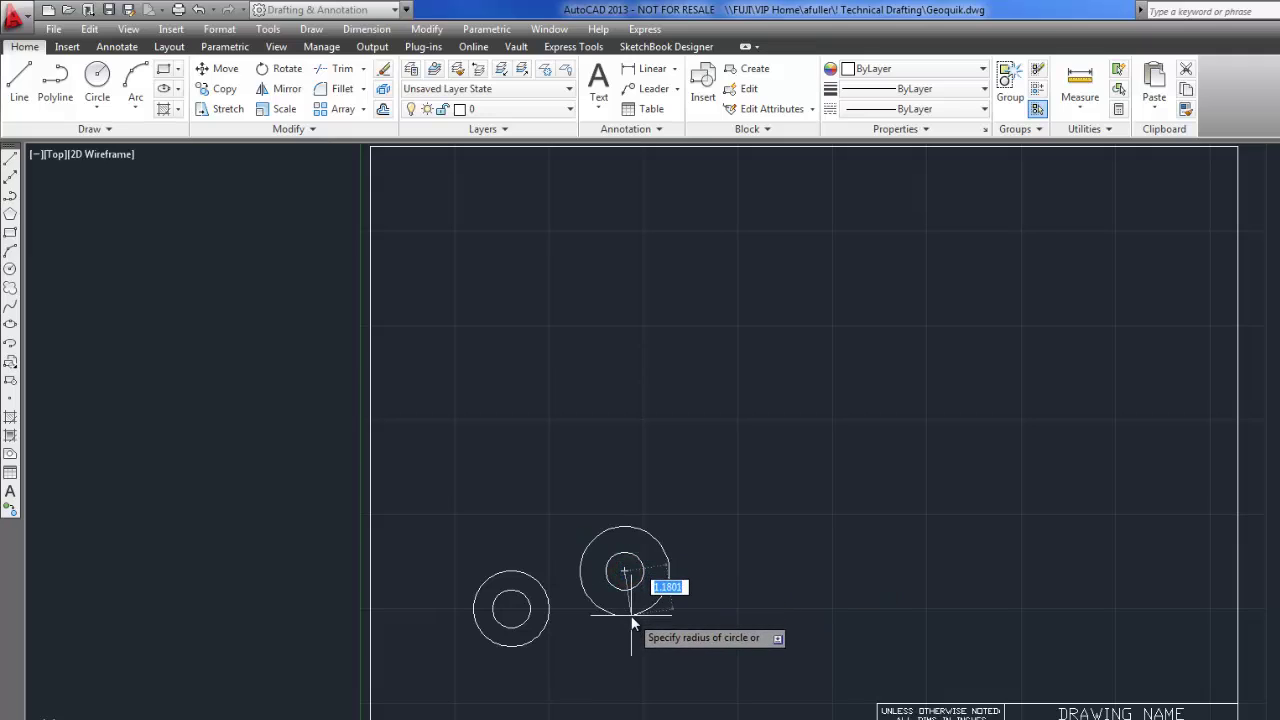
{"action": "type", "text": ".5"}
{"action": "key", "text": "Return"}
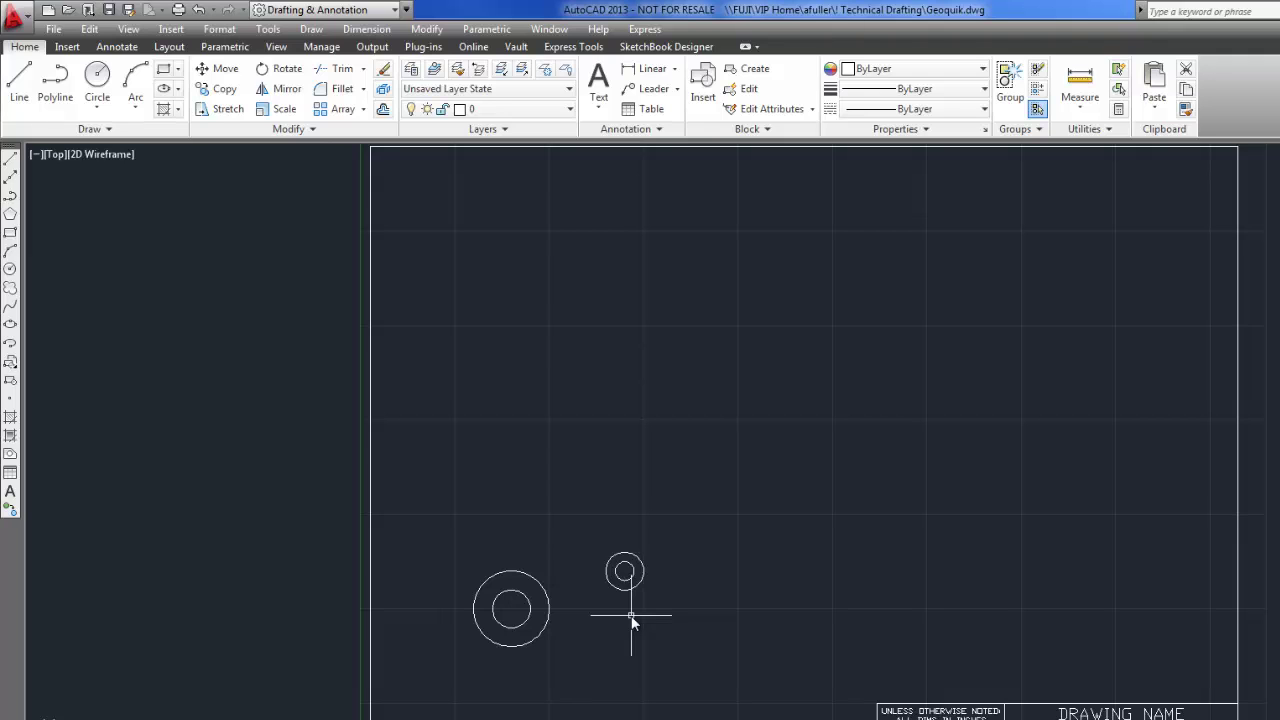
- Zoom in and pan until both concentric circle pairs are centred and large
{"action": "scroll", "coordinate": [570, 648], "scroll_direction": "up", "scroll_amount": 4}
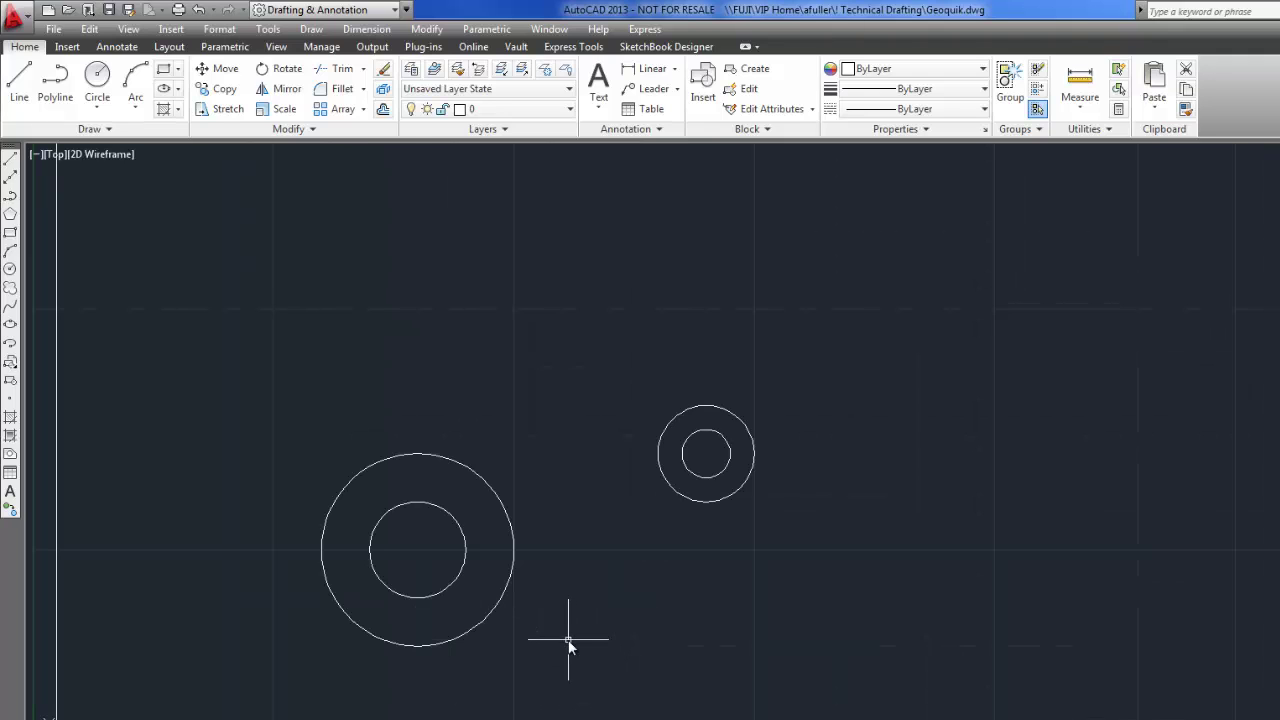
{"action": "middle_click_drag", "start_coordinate": [568, 645], "coordinate": [669, 606]}
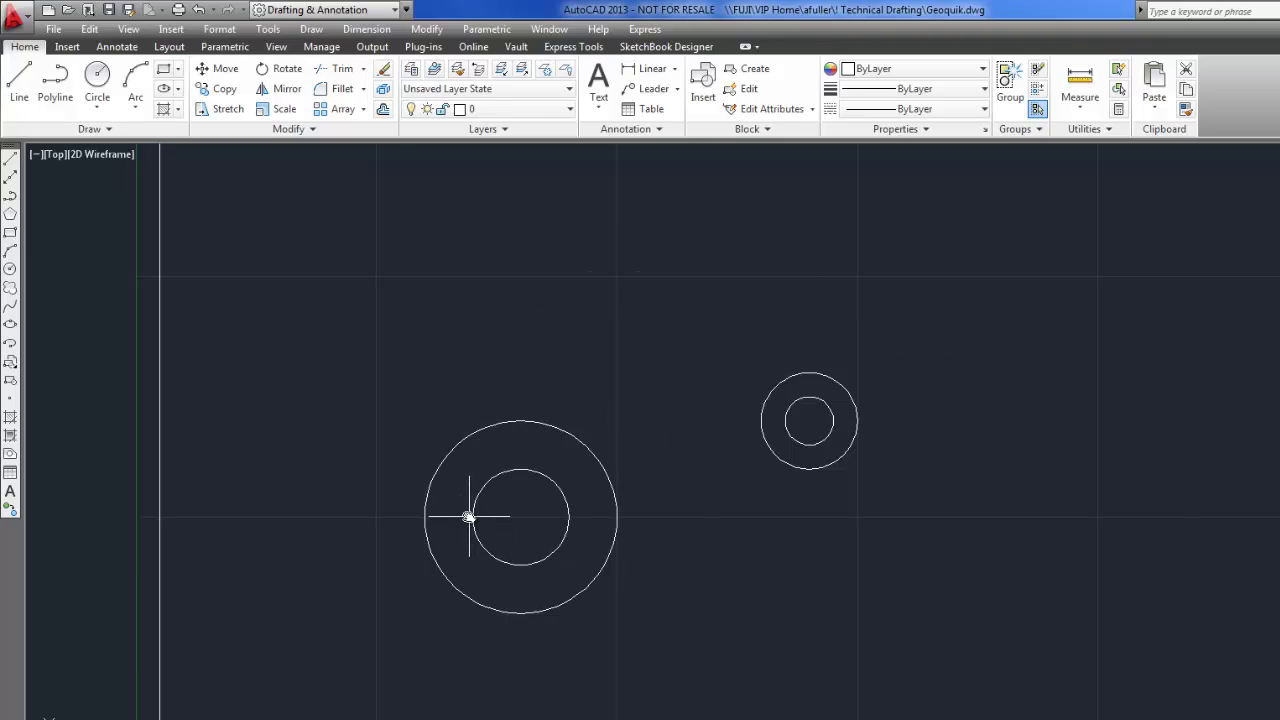
{"action": "mouse_move", "coordinate": [468, 517]}
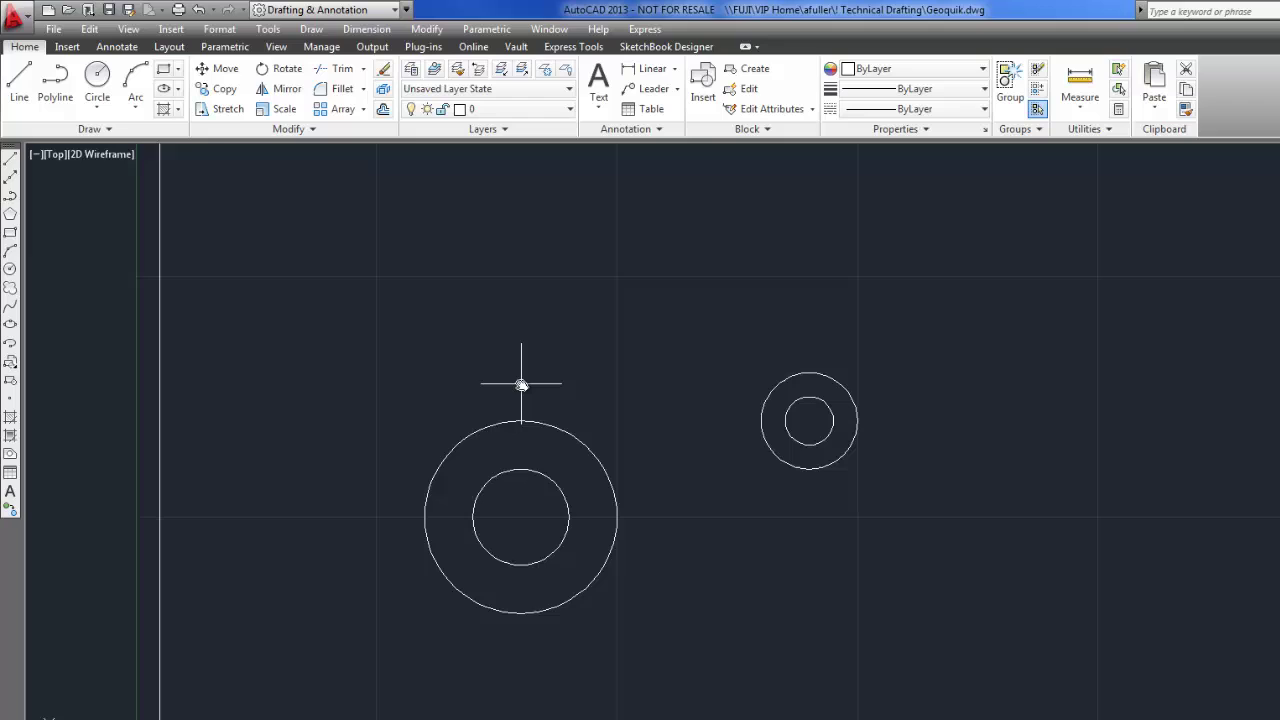
- Bring up the Circle methods list showing Tan, Tan, Radius
{"action": "left_click", "coordinate": [311, 29]}
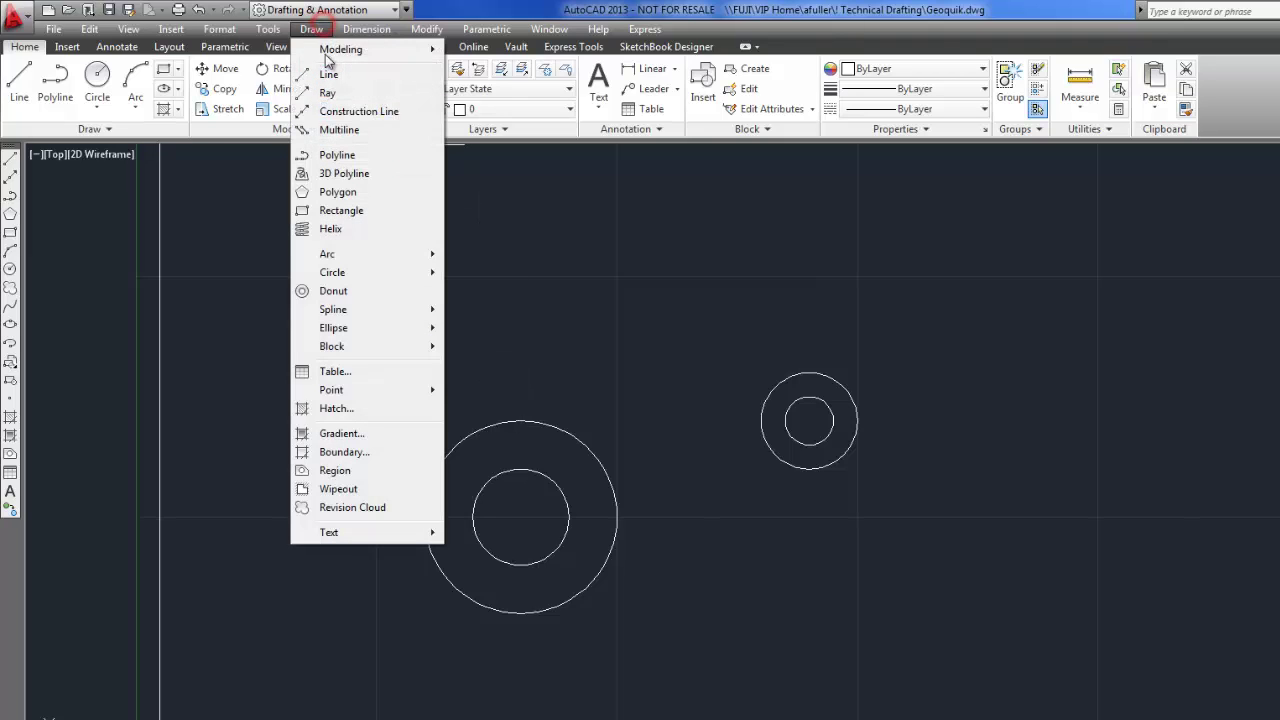
{"action": "mouse_move", "coordinate": [333, 274]}
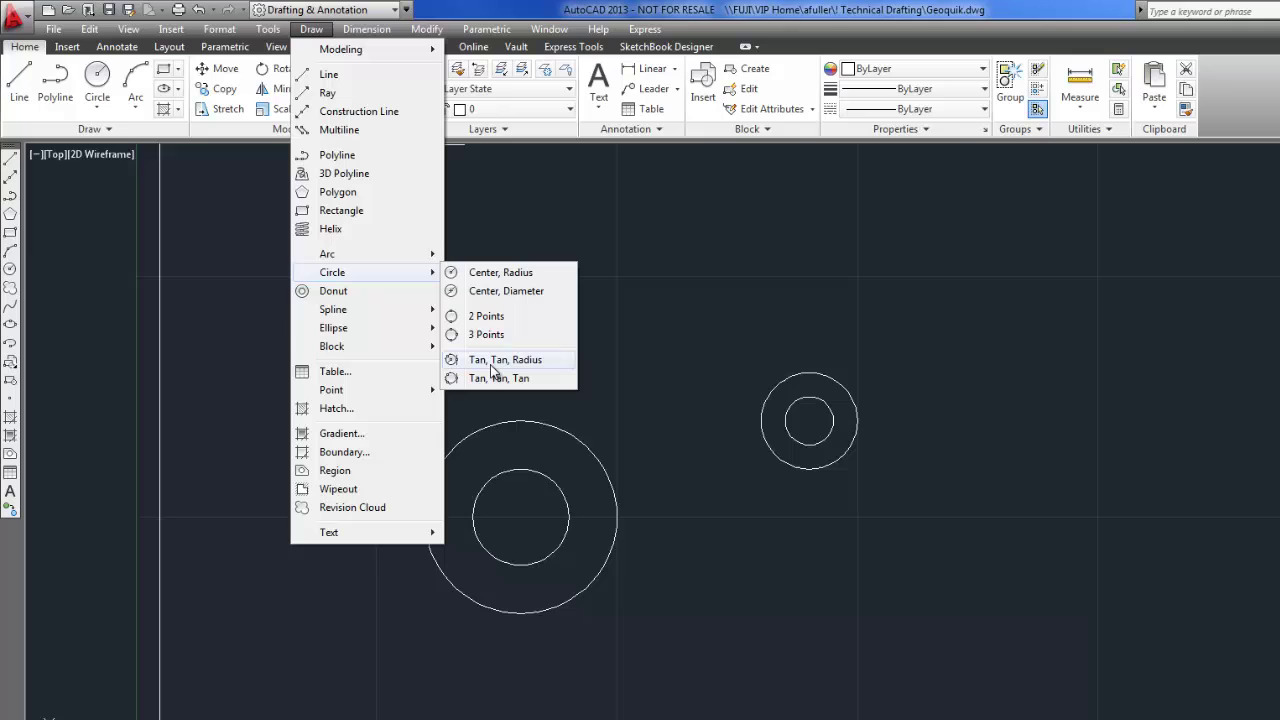
{"action": "left_click", "coordinate": [97, 110]}
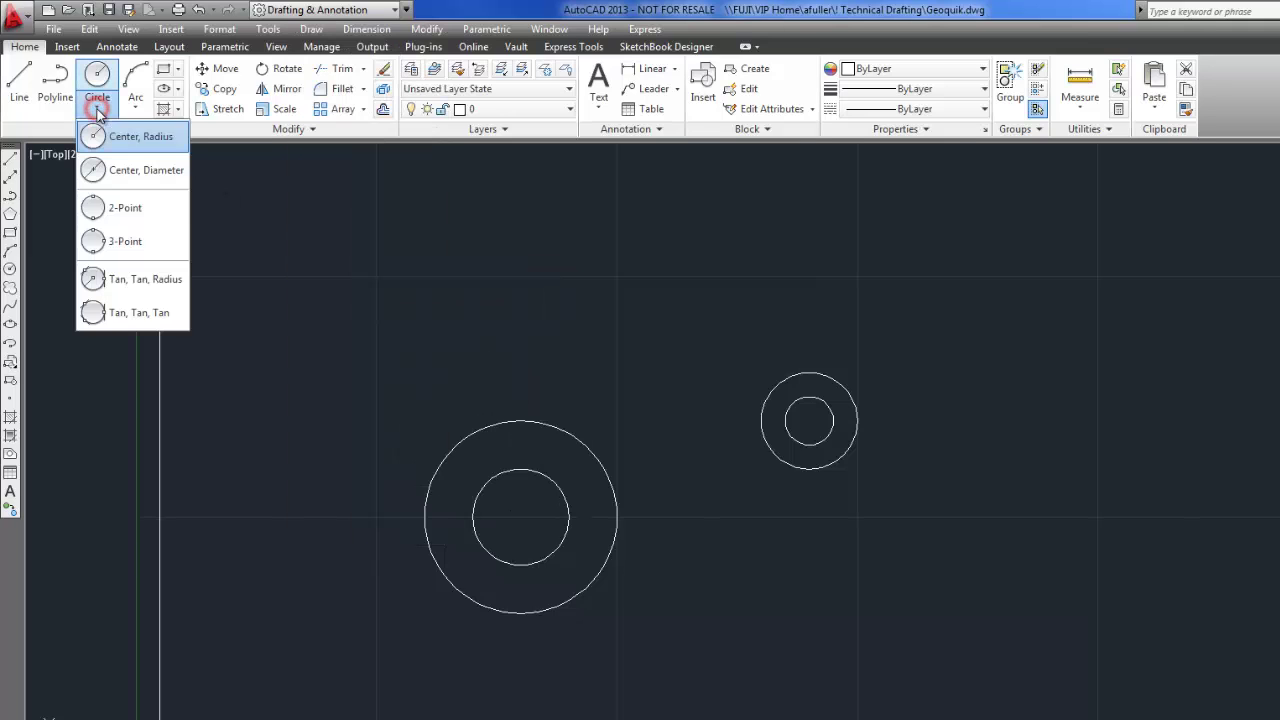
- Draw a Tan, Tan, Radius circle of radius 3 touching the left and right outer circles
{"action": "left_click", "coordinate": [120, 282]}
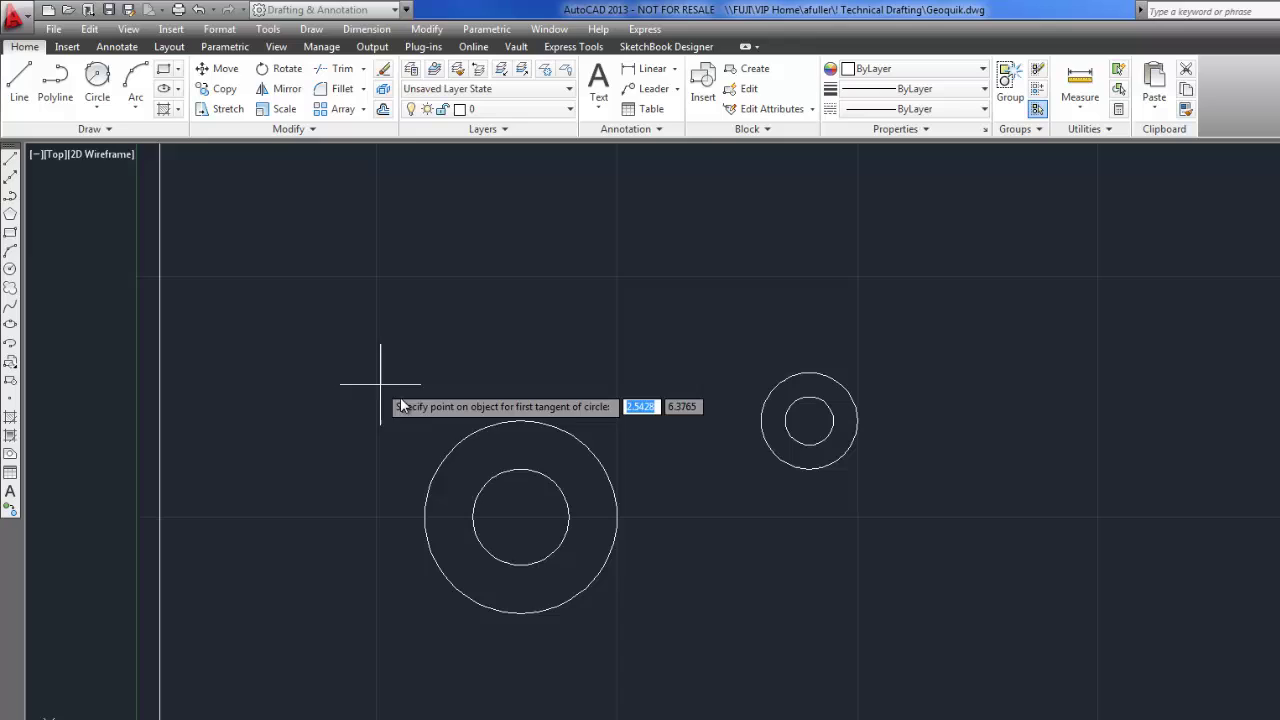
{"action": "left_click", "coordinate": [443, 457]}
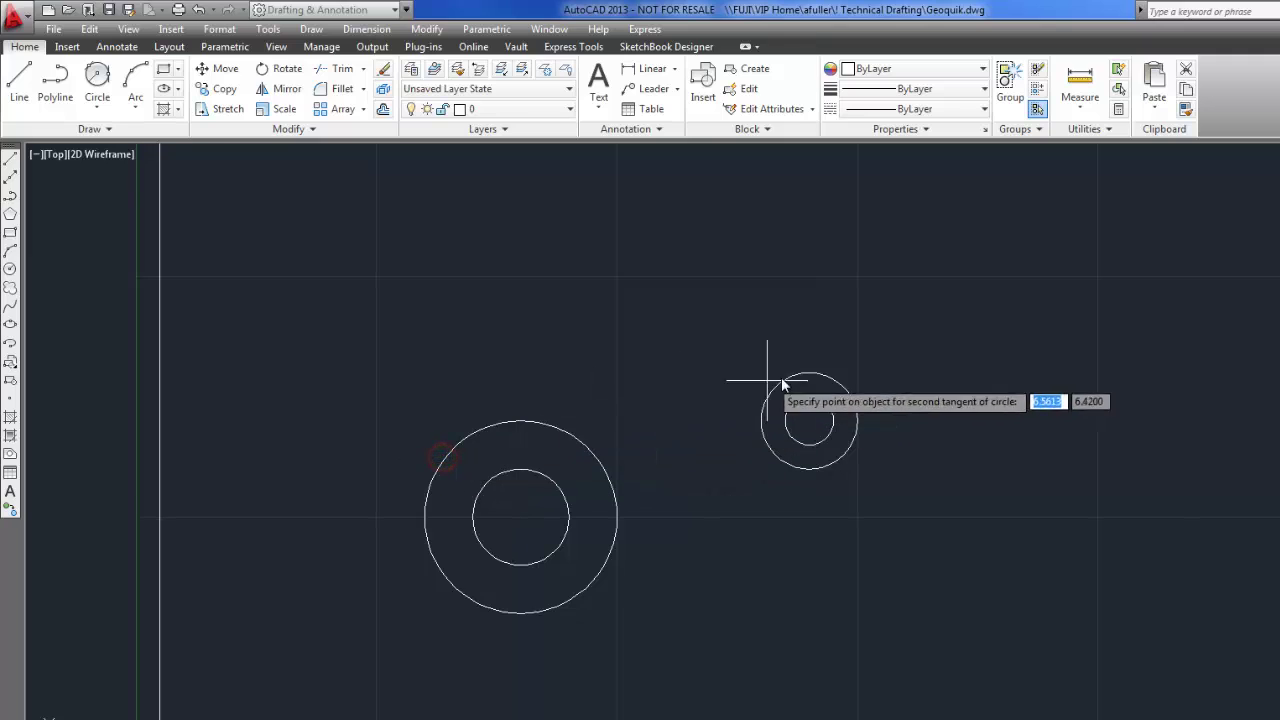
{"action": "left_click", "coordinate": [836, 379]}
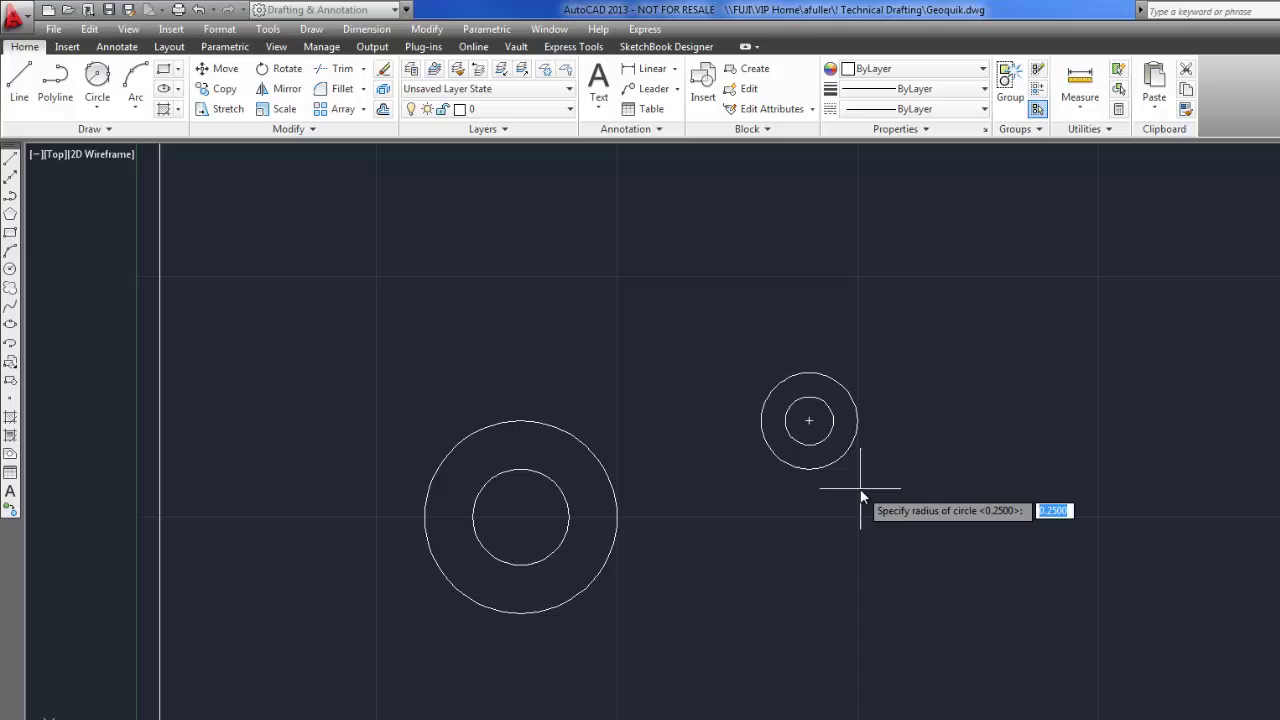
{"action": "type", "text": "3"}
{"action": "key", "text": "Return"}
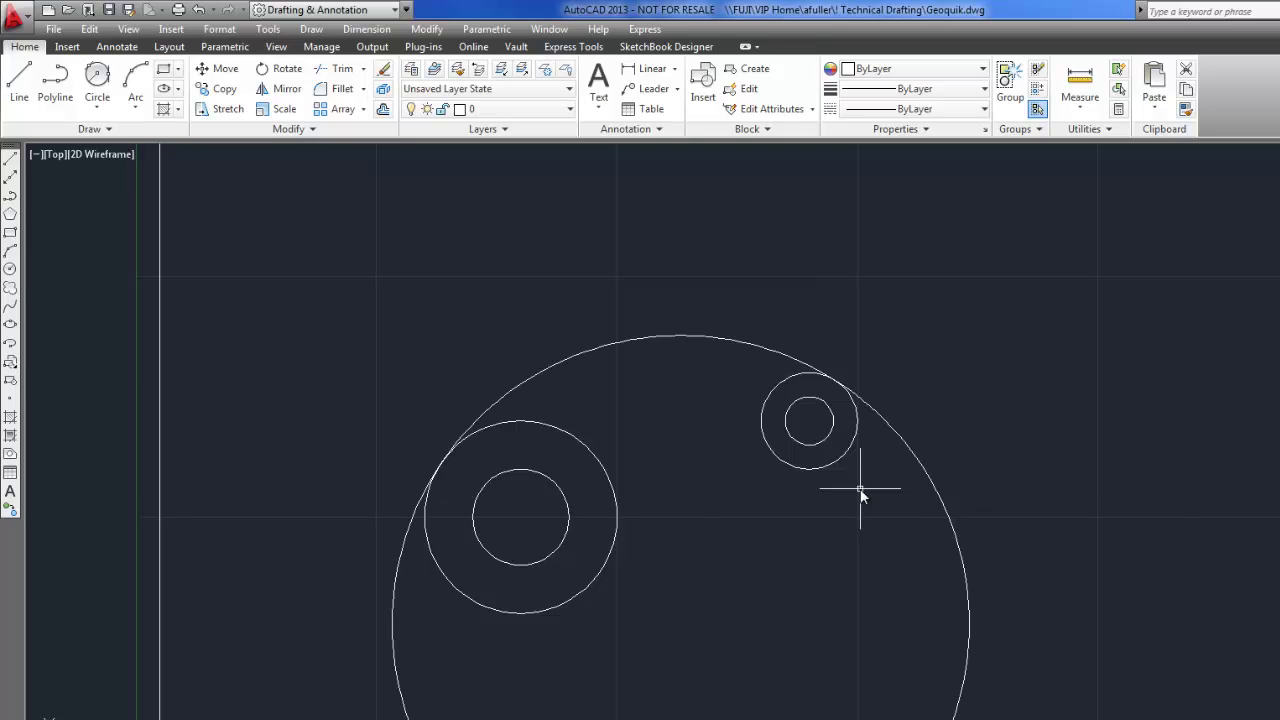
{"action": "mouse_move", "coordinate": [846, 508]}
{"action": "middle_mouse_down"}
{"action": "mouse_move", "coordinate": [814, 506]}
{"action": "mouse_move", "coordinate": [816, 395]}
{"action": "middle_mouse_up"}
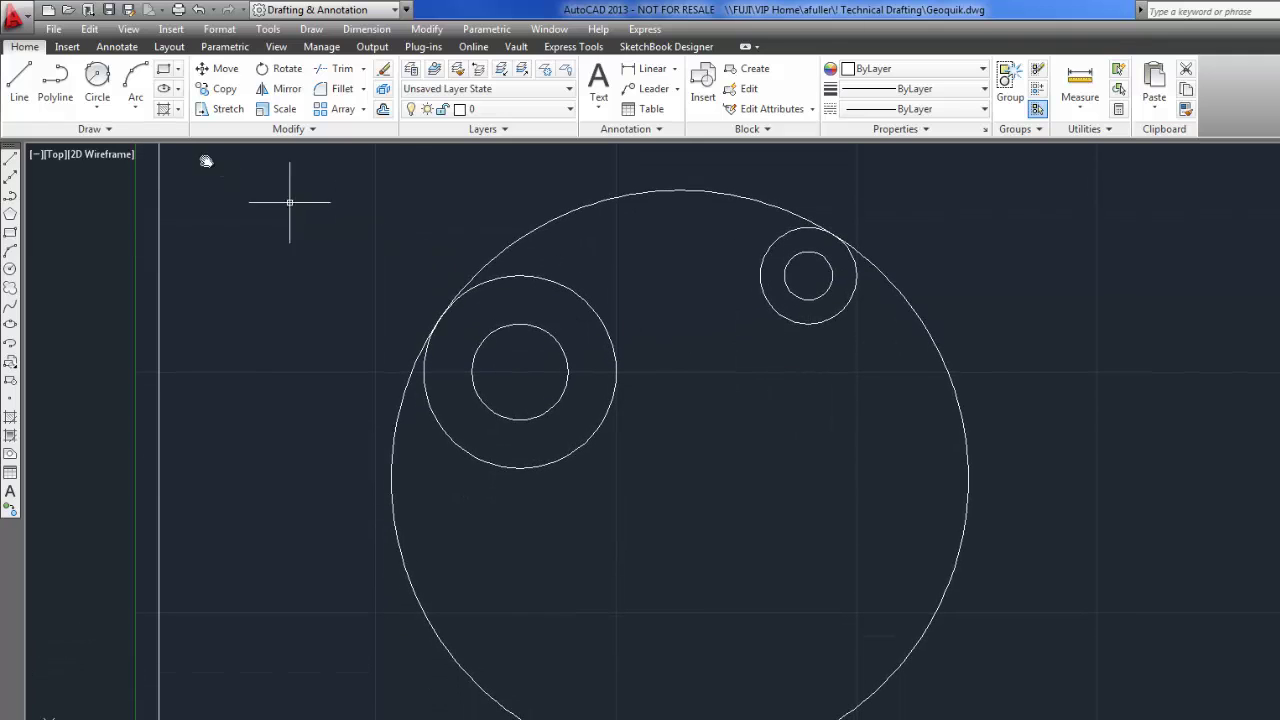
- Draw another radius-3 Tan, Tan, Radius circle on the opposite side of both outer circles
{"action": "left_click", "coordinate": [97, 75]}
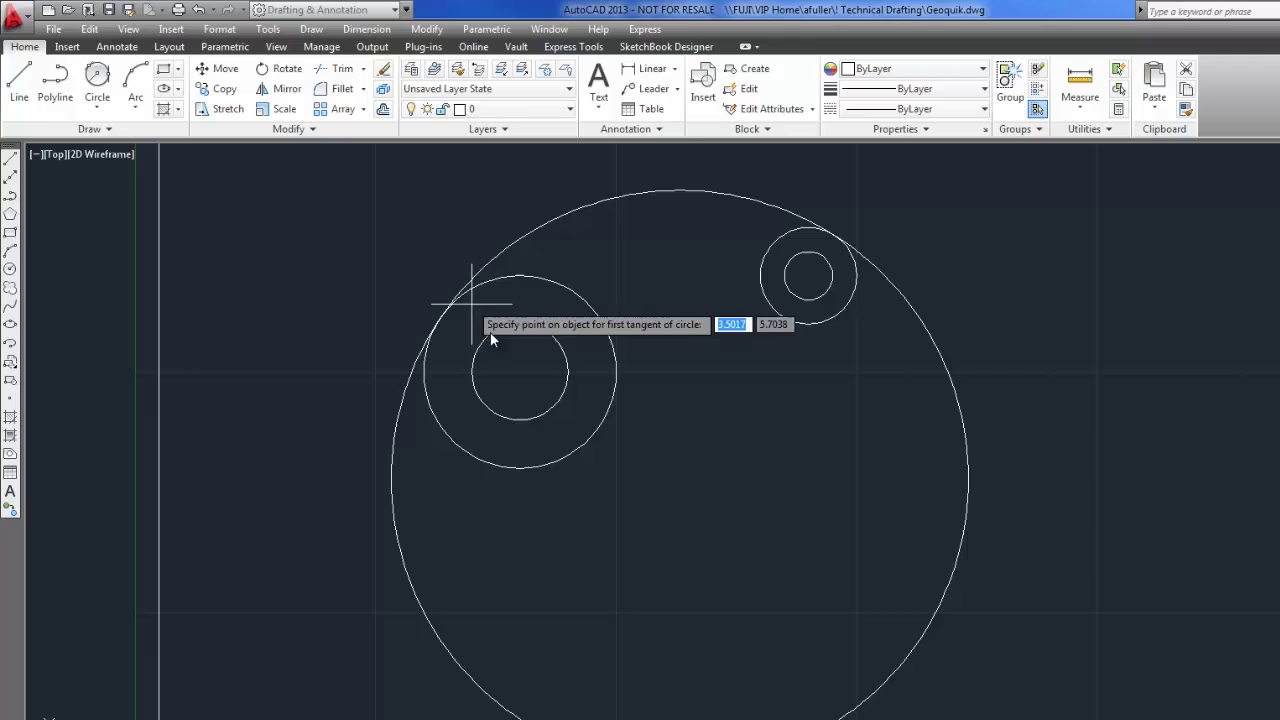
{"action": "left_click", "coordinate": [585, 442]}
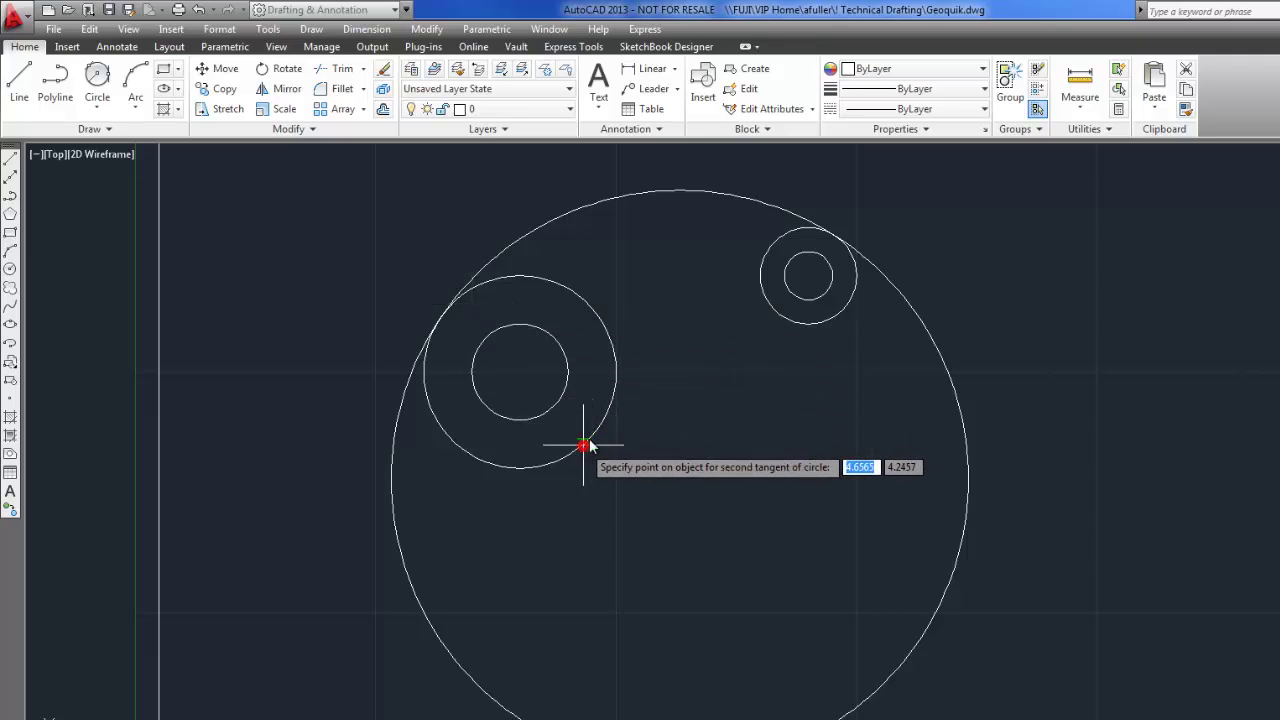
{"action": "left_click", "coordinate": [776, 242]}
{"action": "type", "text": "3"}
{"action": "key", "text": "Return"}
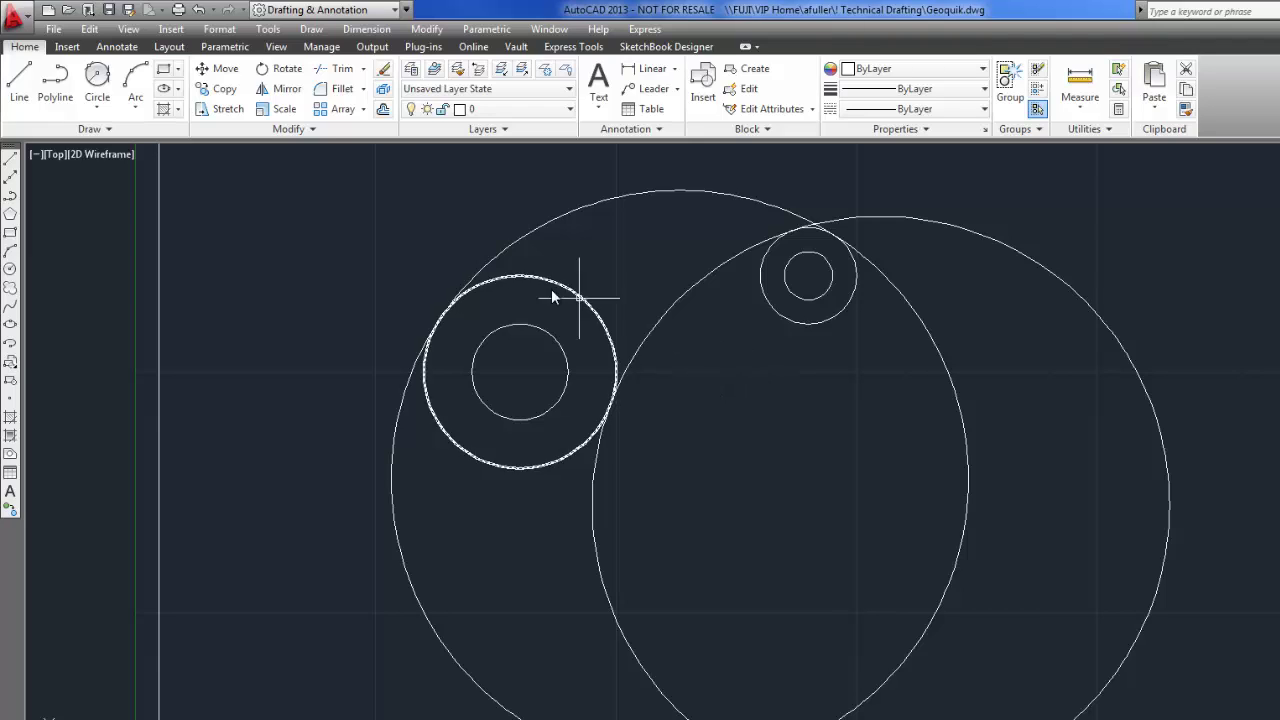
- Draw a radius-0.5 Tan, Tan, Radius circle touching the second large circle and the small outer circle
{"action": "left_click", "coordinate": [98, 74]}
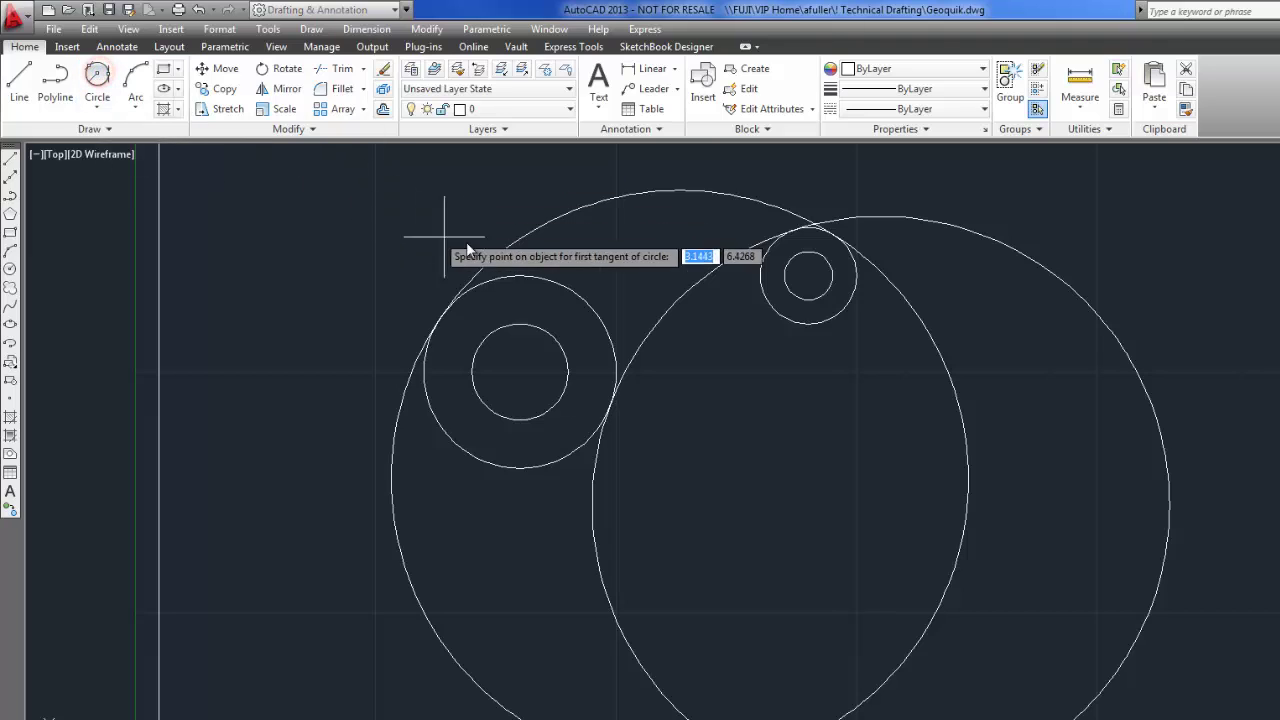
{"action": "left_click", "coordinate": [685, 295]}
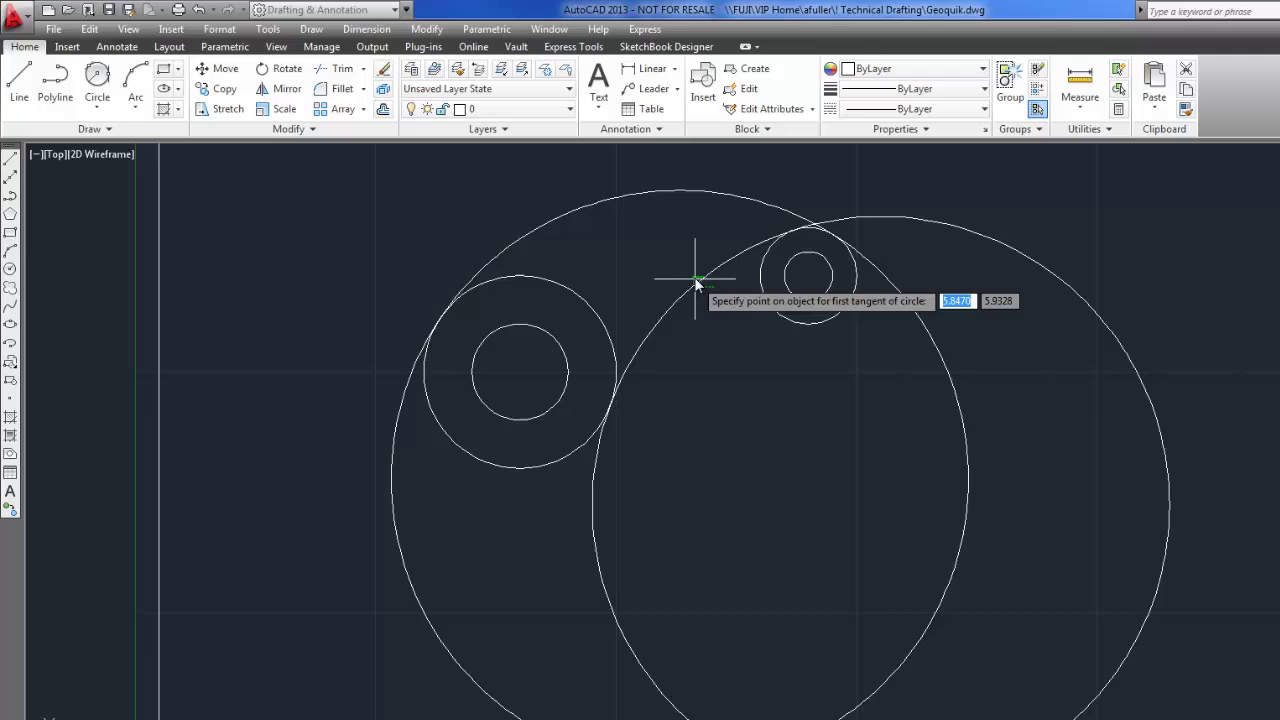
{"action": "left_click", "coordinate": [699, 275]}
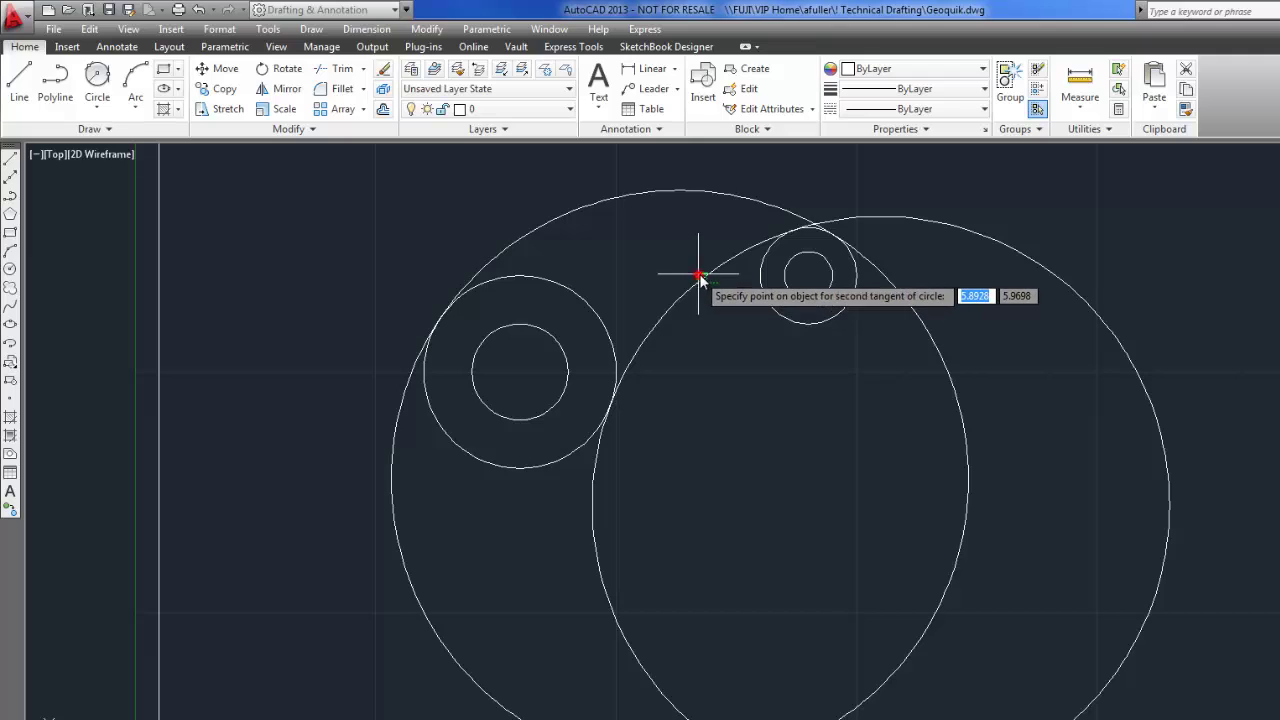
{"action": "left_click", "coordinate": [760, 281]}
{"action": "type", "text": ".5"}
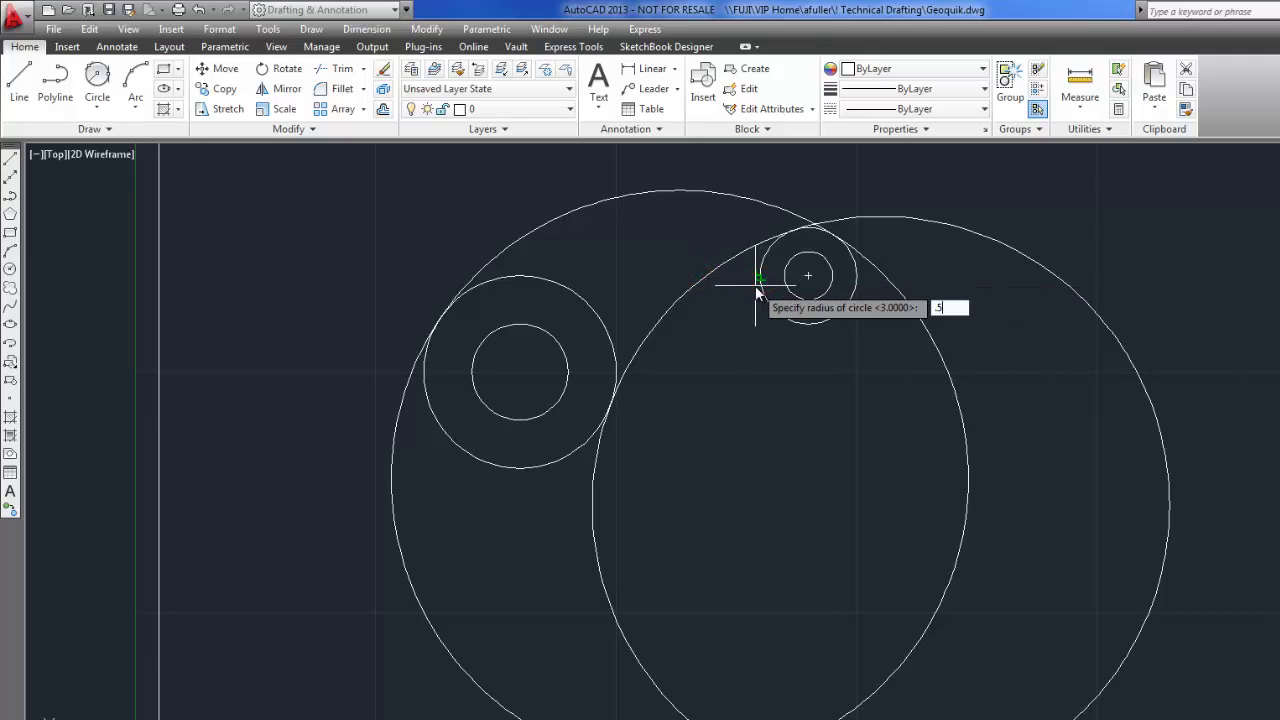
{"action": "key", "text": "Return"}
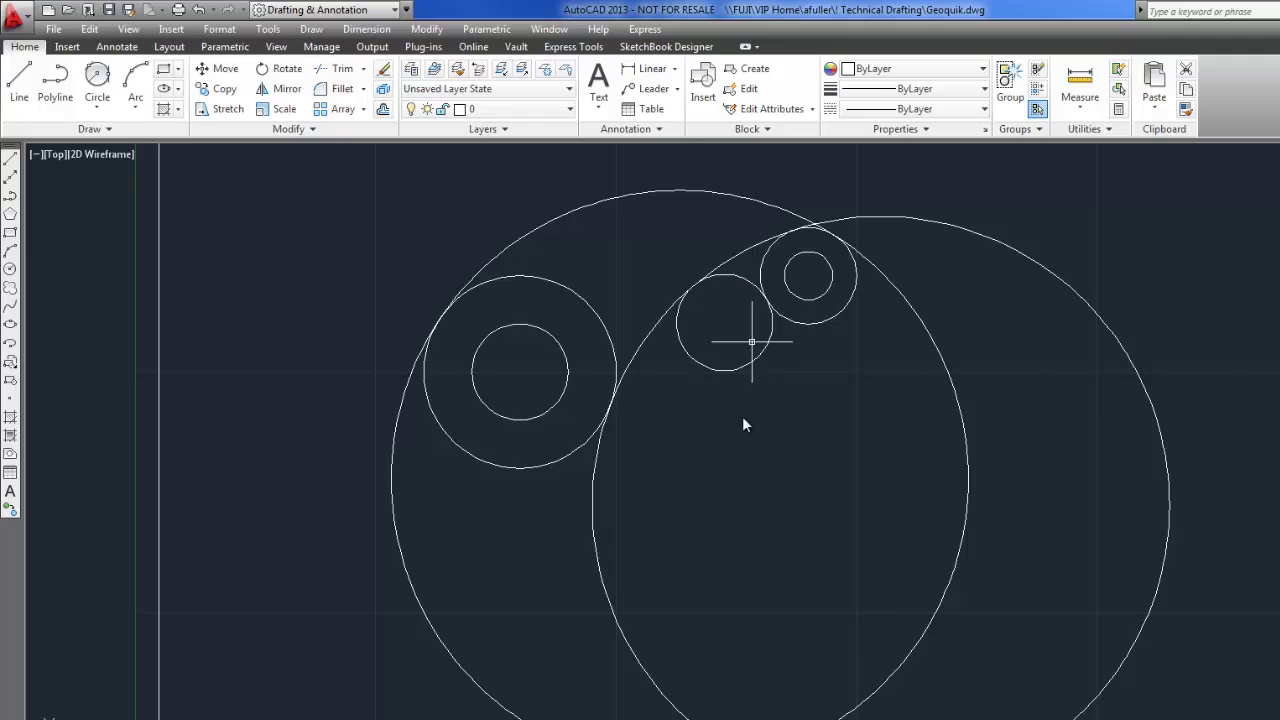
{"action": "mouse_move", "coordinate": [743, 423]}
{"action": "middle_mouse_down"}
{"action": "mouse_move", "coordinate": [706, 446]}
{"action": "mouse_move", "coordinate": [704, 431]}
{"action": "middle_mouse_up"}
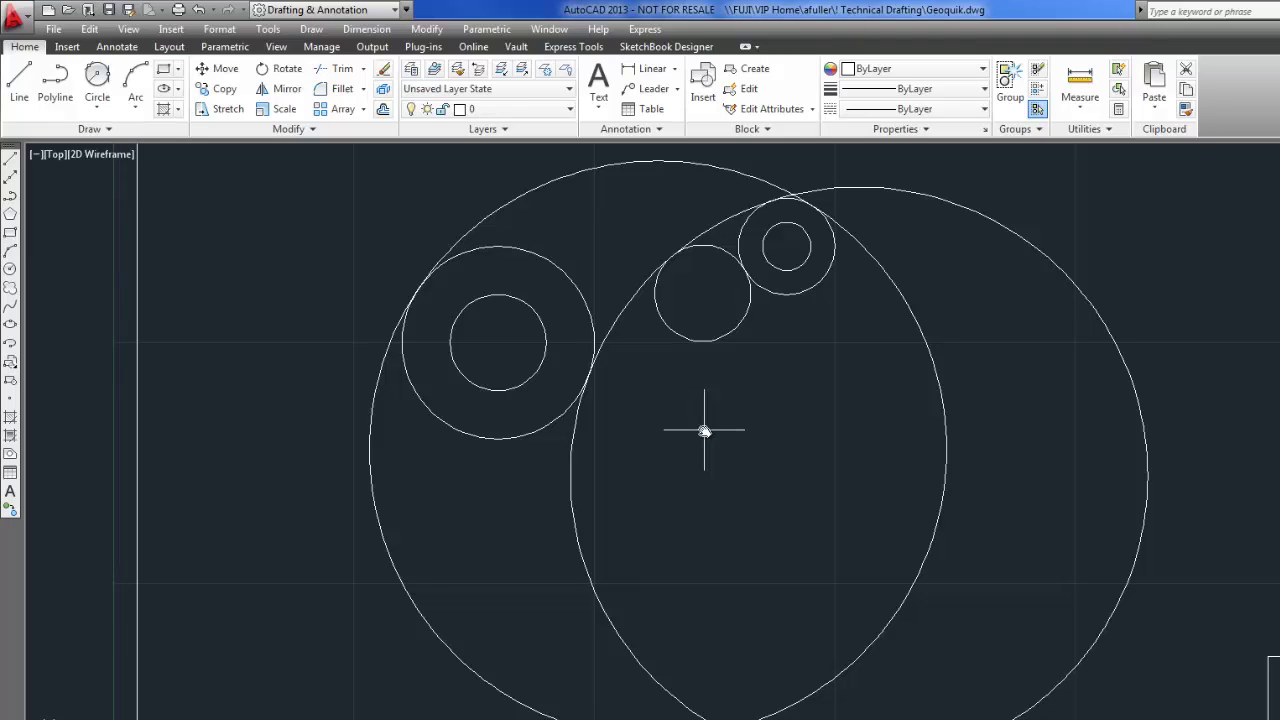
- Trim using all objects as edges, removing the large circles' unwanted arcs and most of the 0.5 circle
{"action": "left_click", "coordinate": [338, 68]}
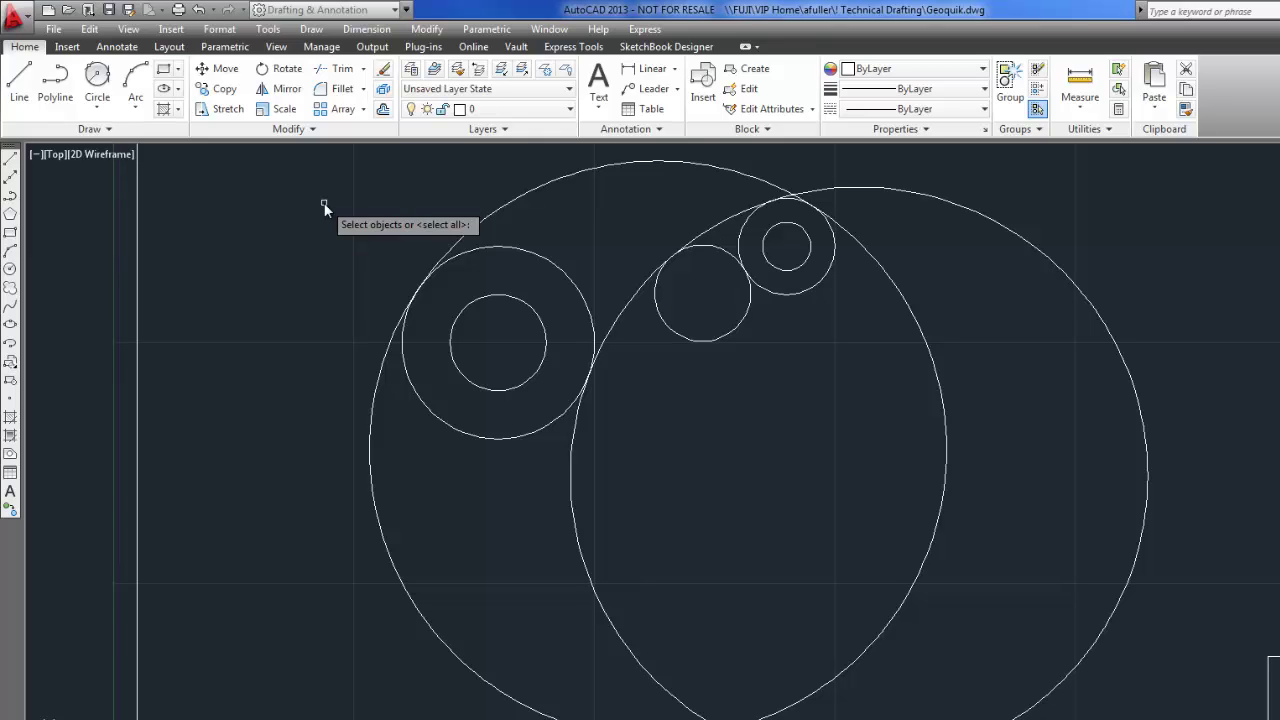
{"action": "key", "text": "Return"}
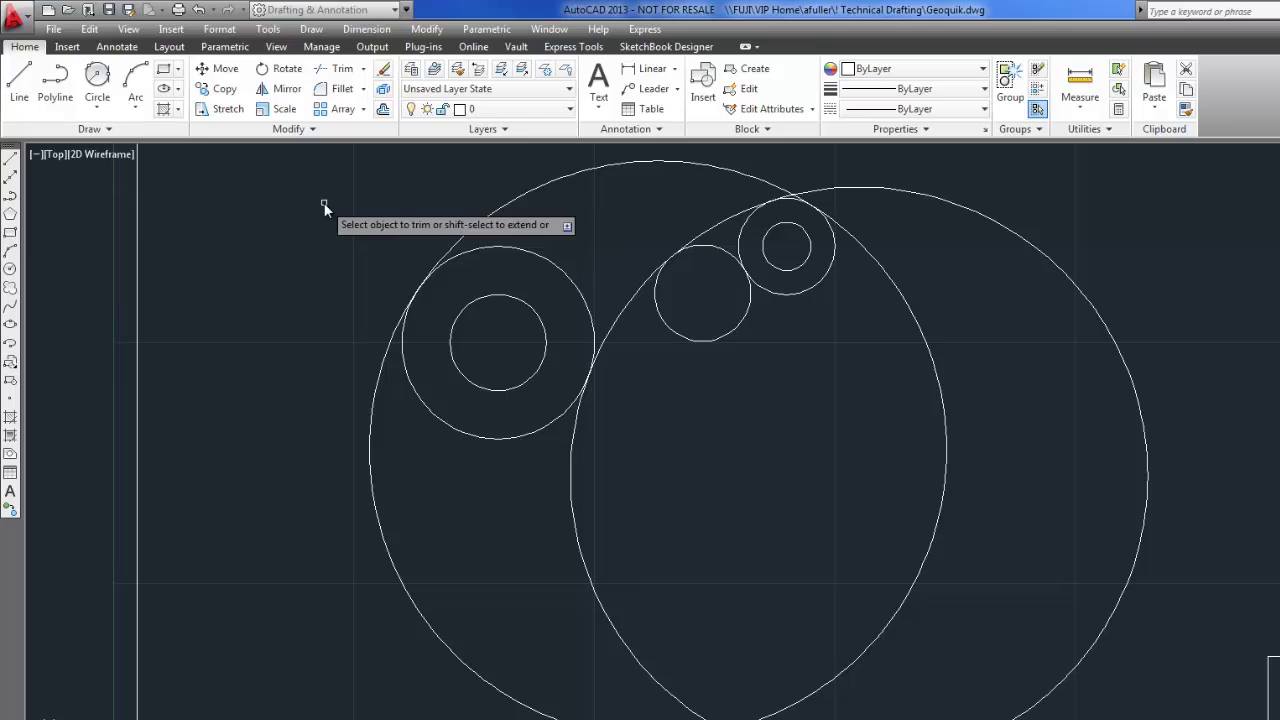
{"action": "left_click", "coordinate": [985, 218]}
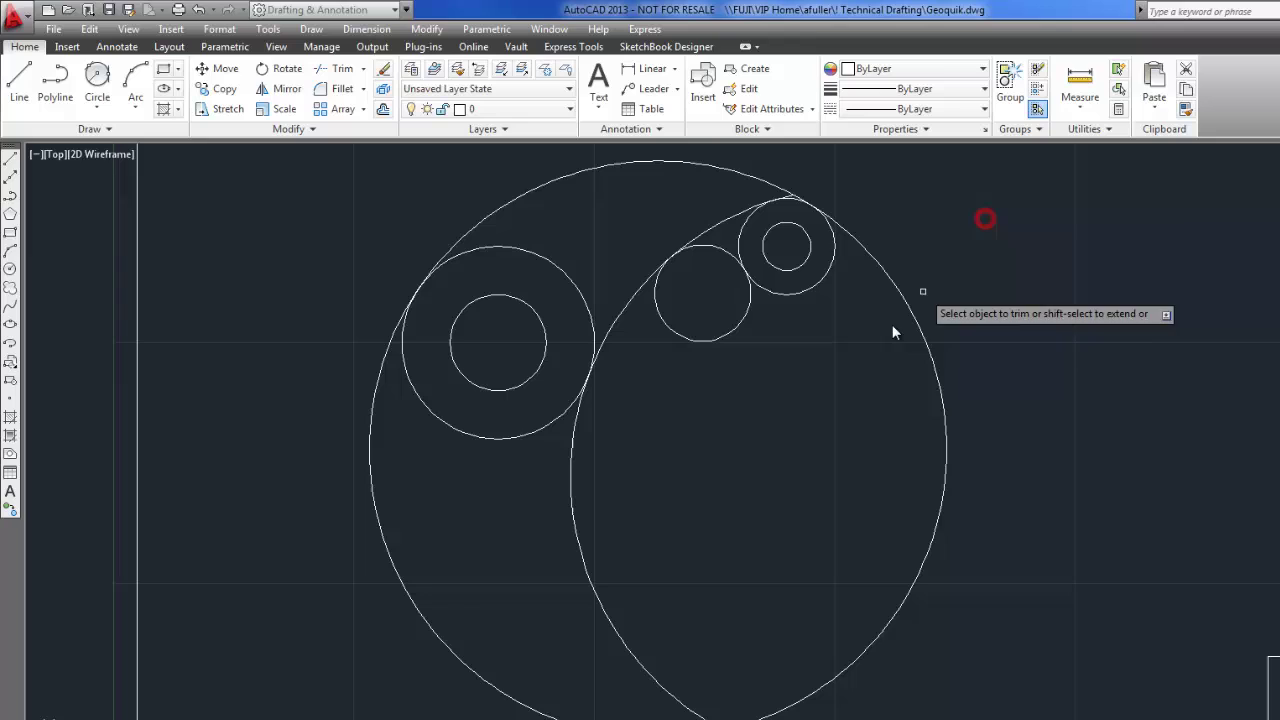
{"action": "left_click", "coordinate": [917, 325]}
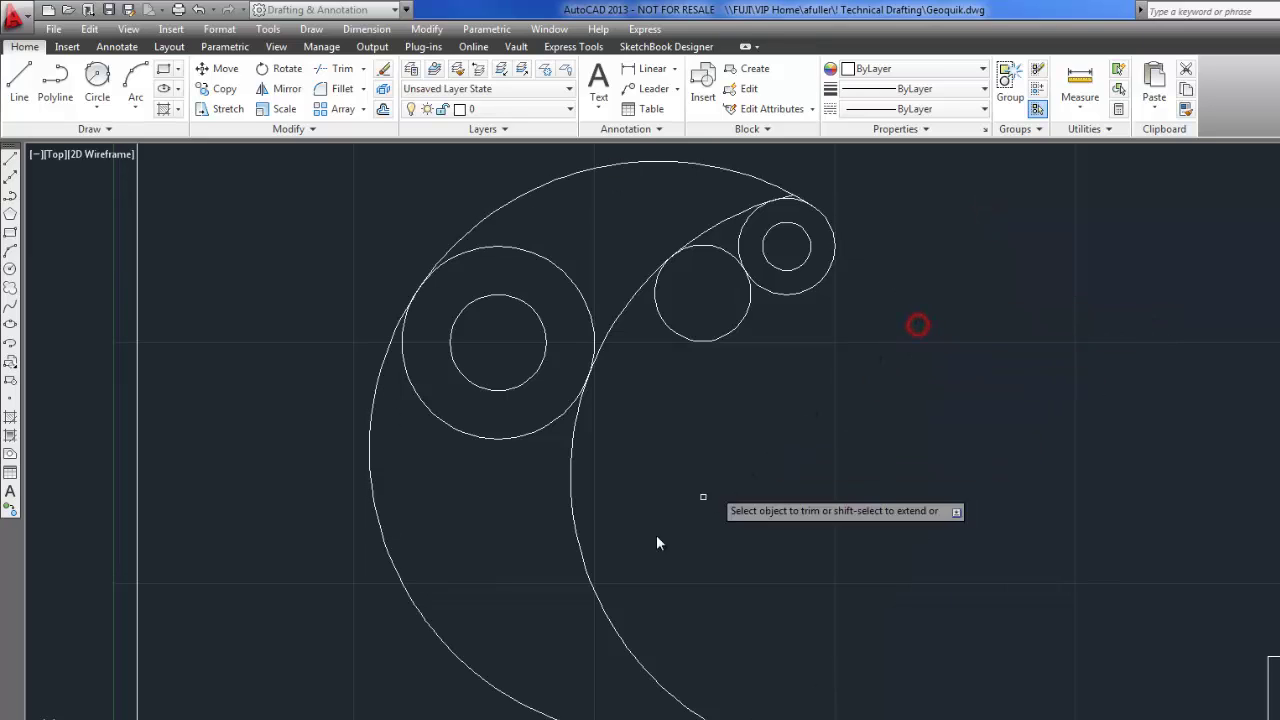
{"action": "left_click", "coordinate": [600, 600]}
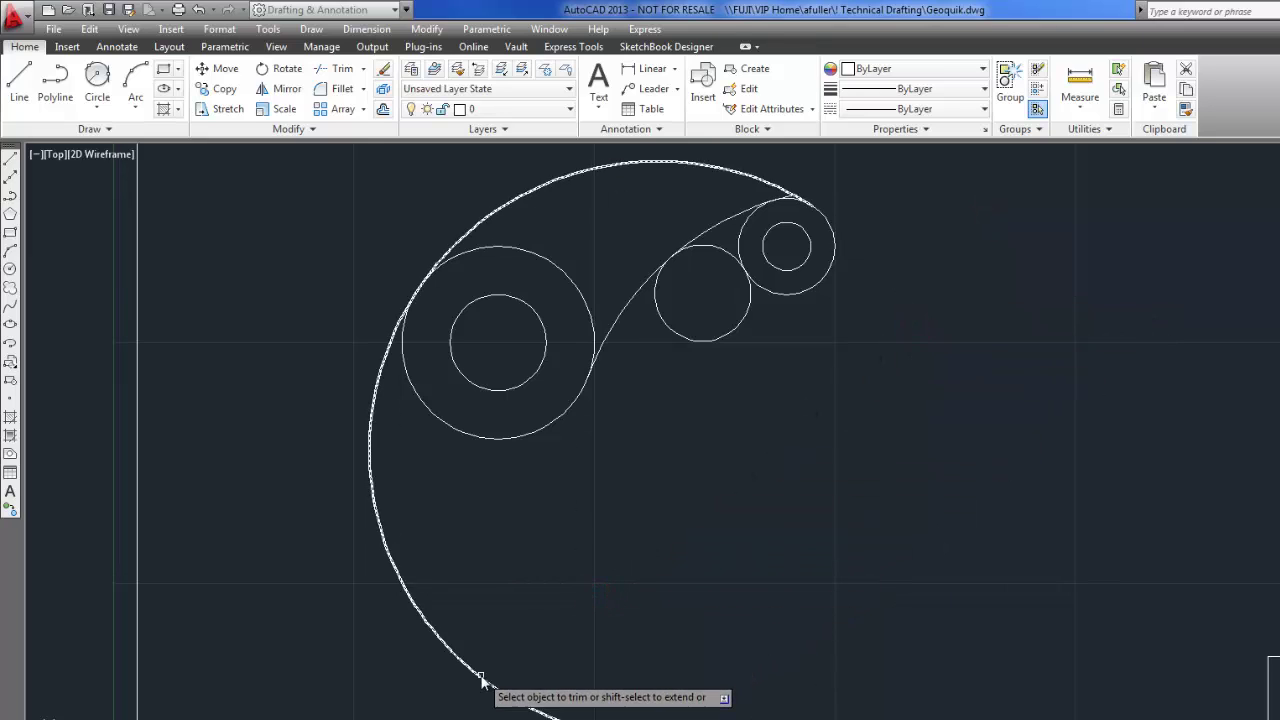
{"action": "left_click", "coordinate": [483, 680]}
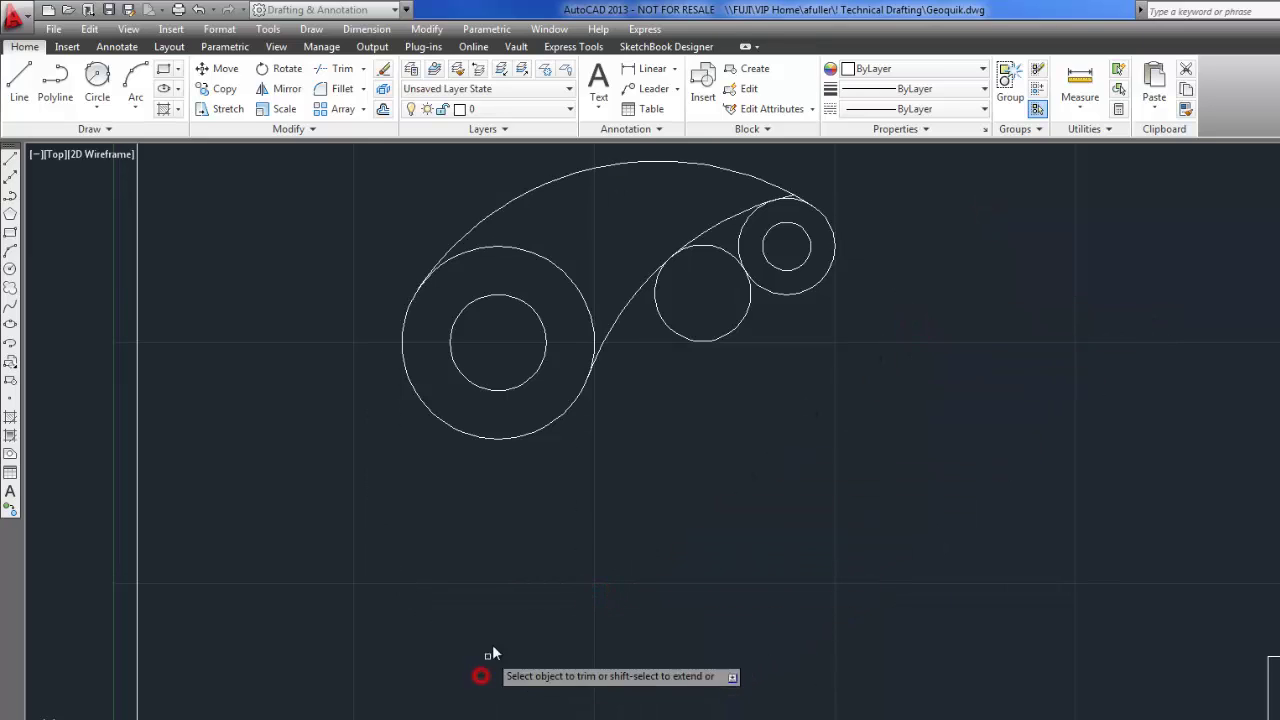
{"action": "left_click", "coordinate": [692, 341]}
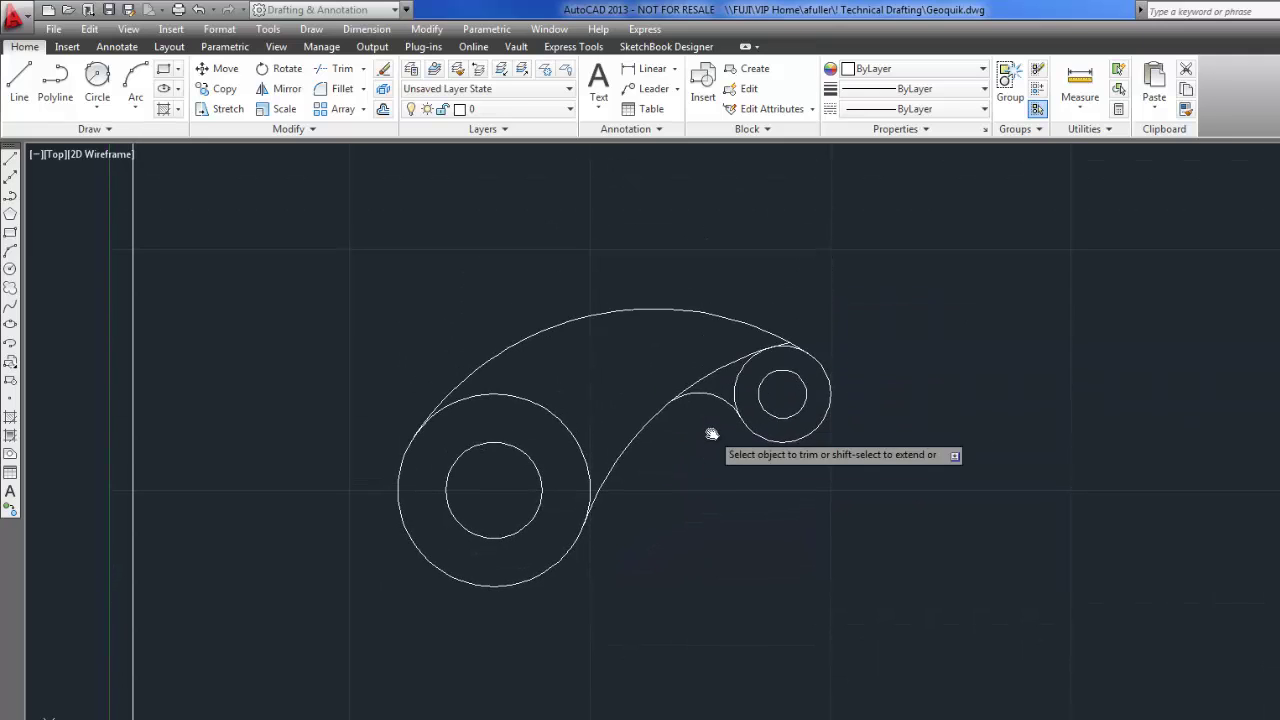
- Trim the two leftover inner-arc pieces past the small fillet arc and view the whole hook
{"action": "scroll", "coordinate": [731, 434], "scroll_direction": "up", "scroll_amount": 4}
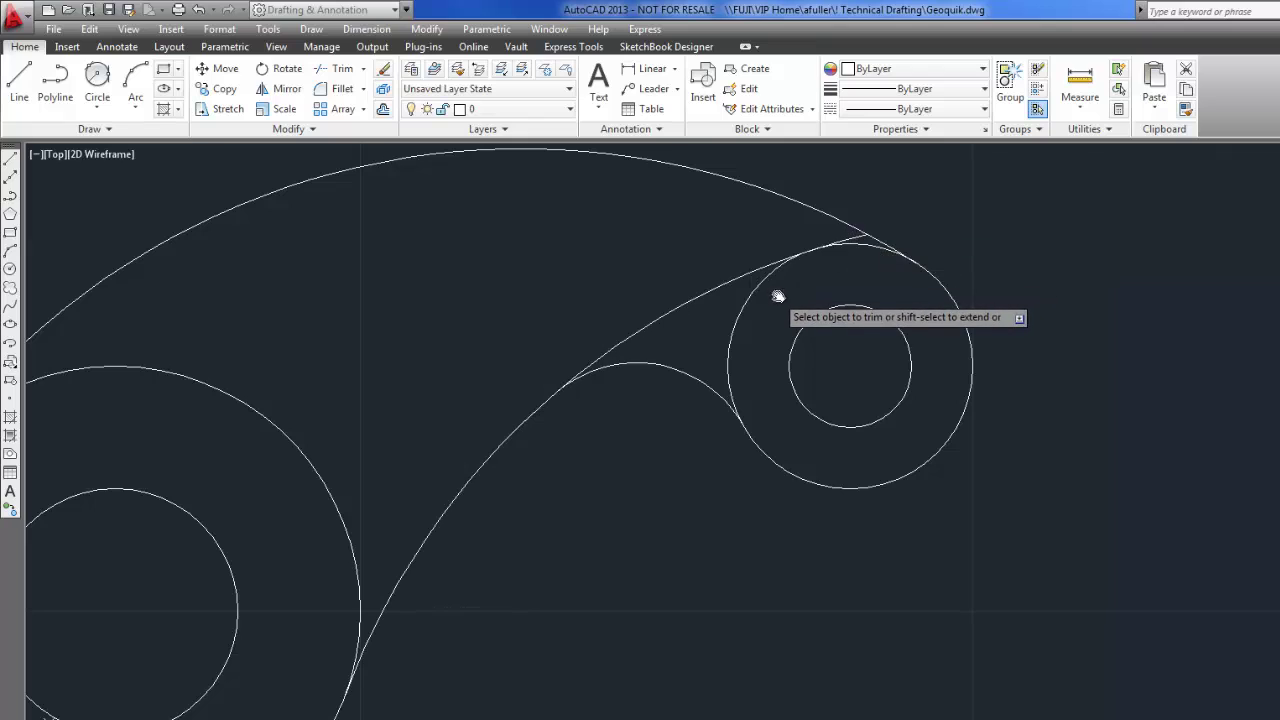
{"action": "left_click", "coordinate": [857, 241]}
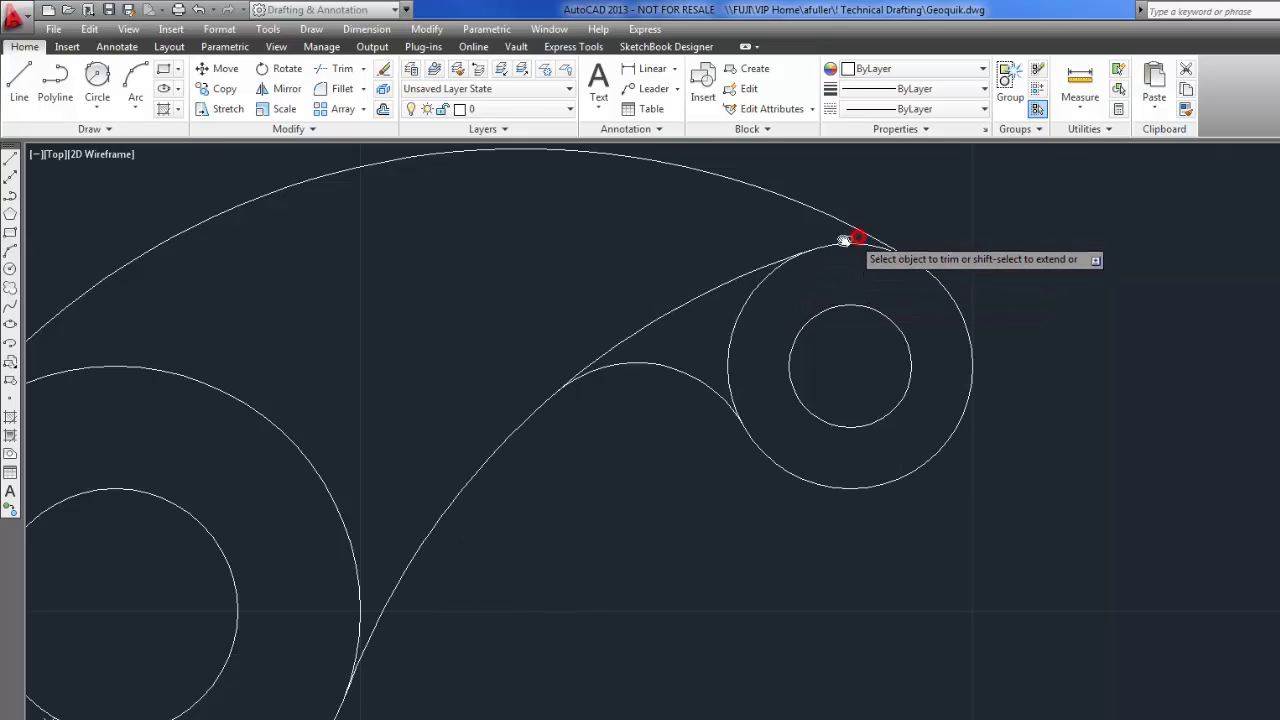
{"action": "left_click", "coordinate": [745, 275]}
{"action": "scroll", "coordinate": [688, 420], "scroll_direction": "down", "scroll_amount": 3}
{"action": "mouse_move", "coordinate": [686, 486]}
{"action": "middle_mouse_down"}
{"action": "mouse_move", "coordinate": [803, 449]}
{"action": "mouse_move", "coordinate": [845, 450]}
{"action": "middle_mouse_up"}
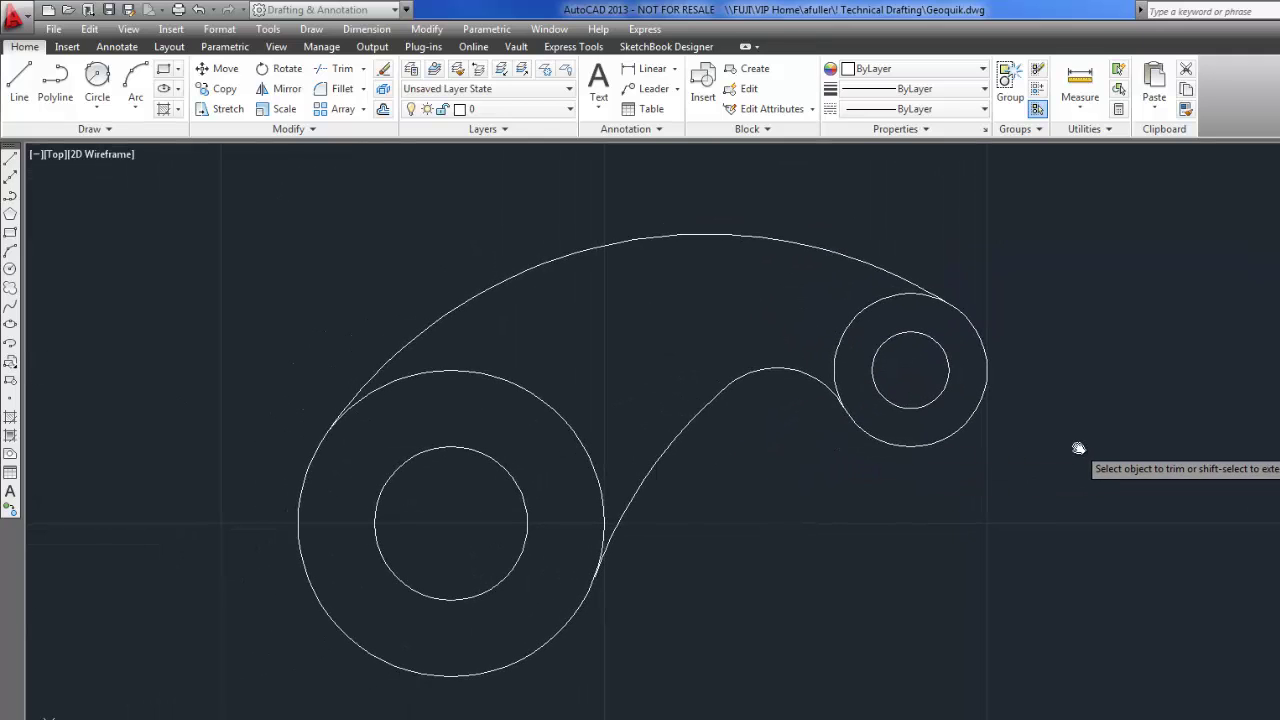